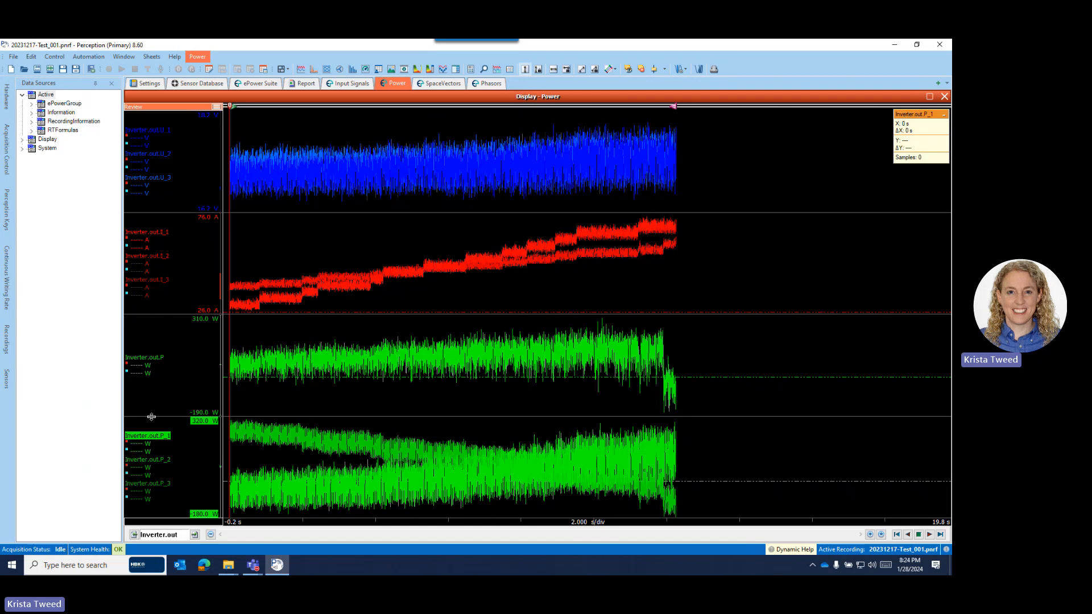
# Step: Replace the channel colors in the per-phase power pane, making trace Inverter.out.P_1 red and Inverter.out.P_2 yellow
pyautogui.doubleClick(152, 439)
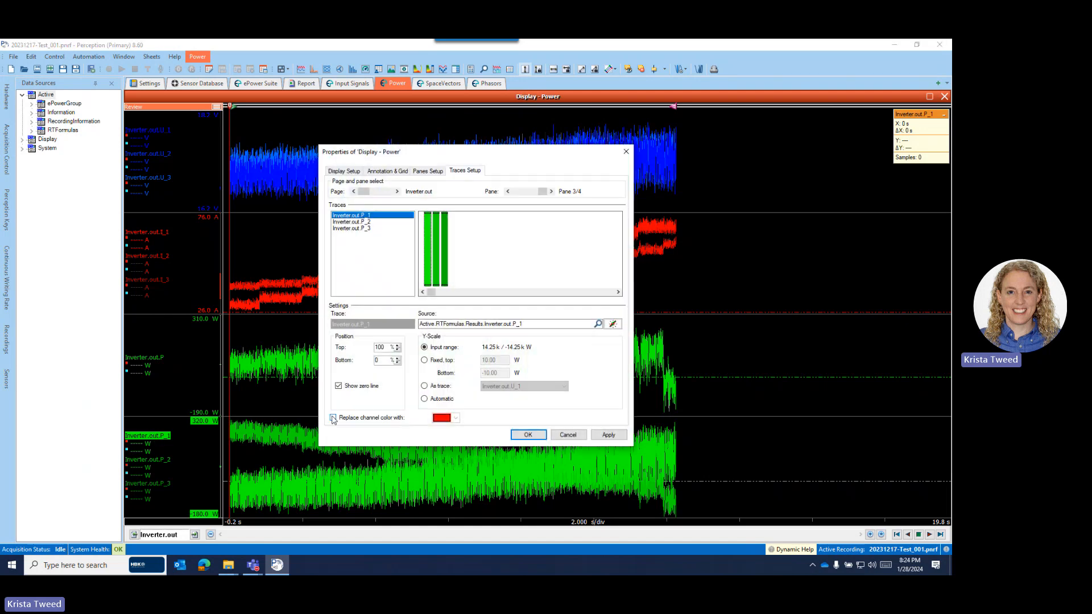
pyautogui.click(333, 418)
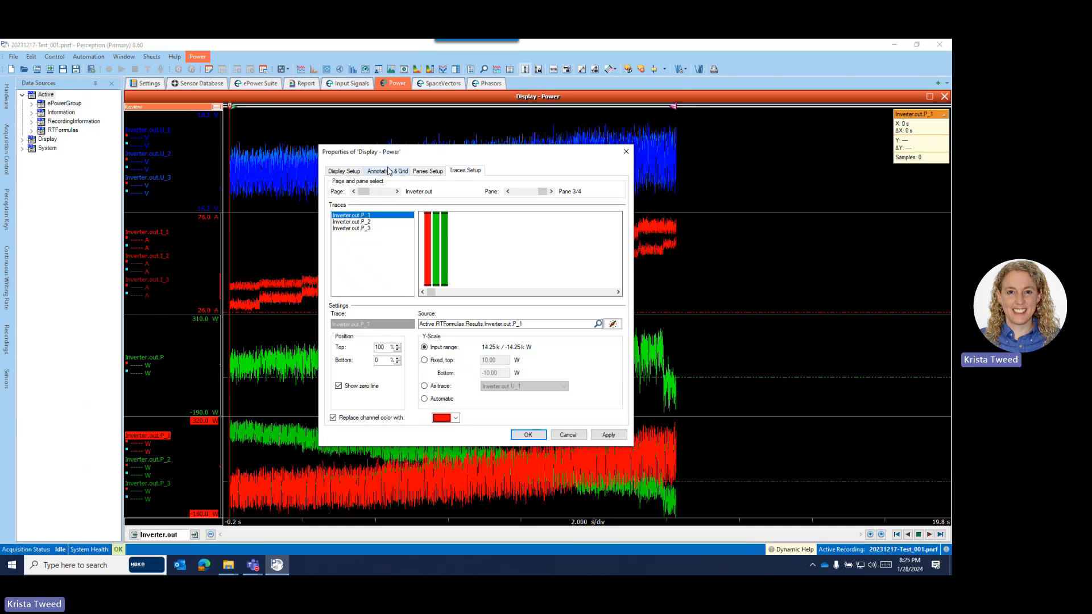
pyautogui.click(354, 222)
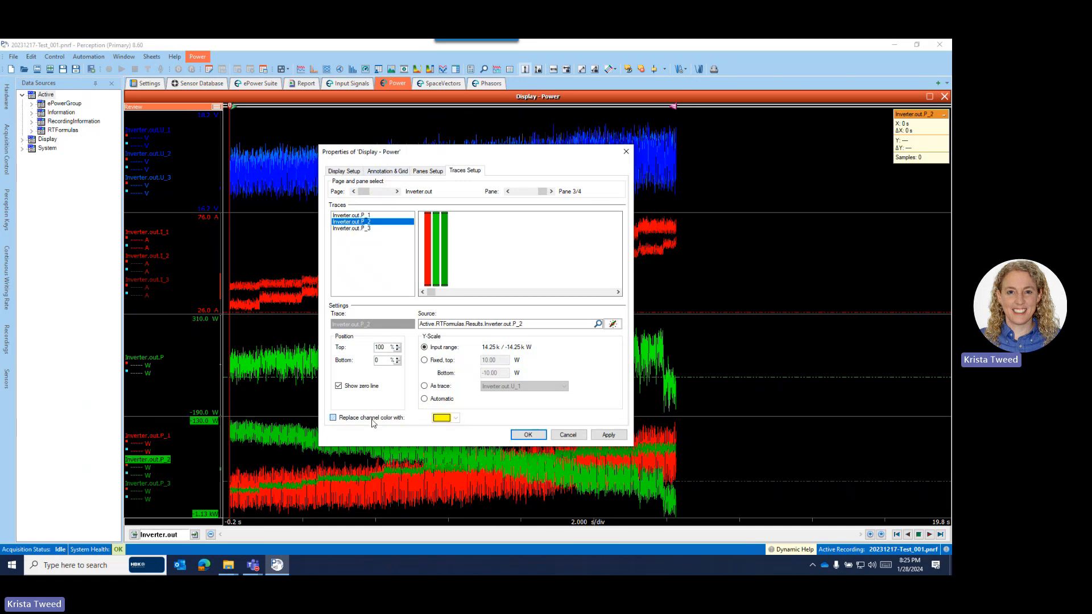
pyautogui.click(334, 418)
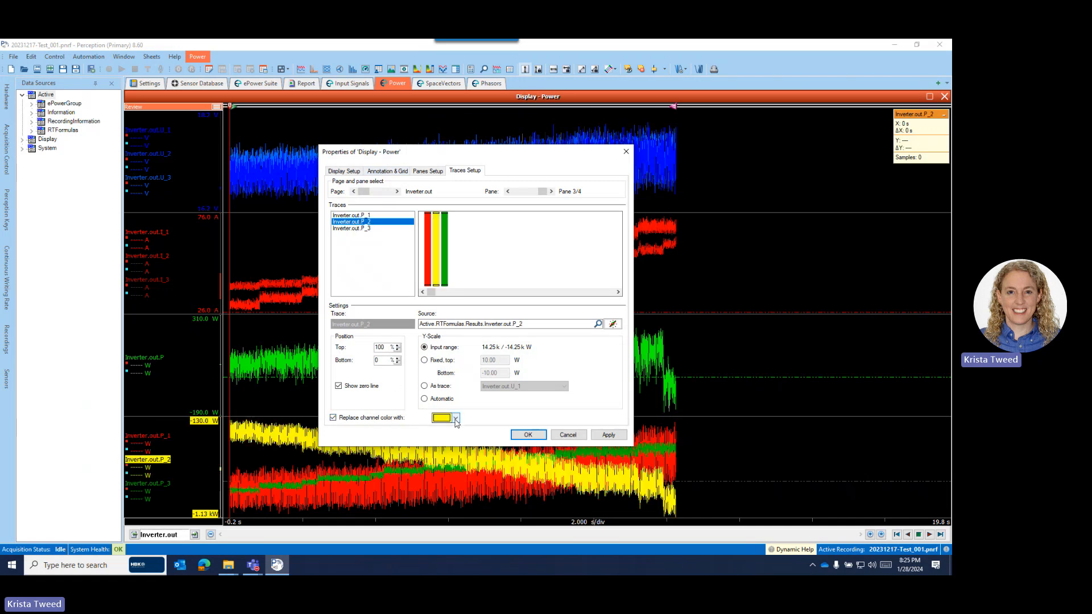
pyautogui.click(528, 436)
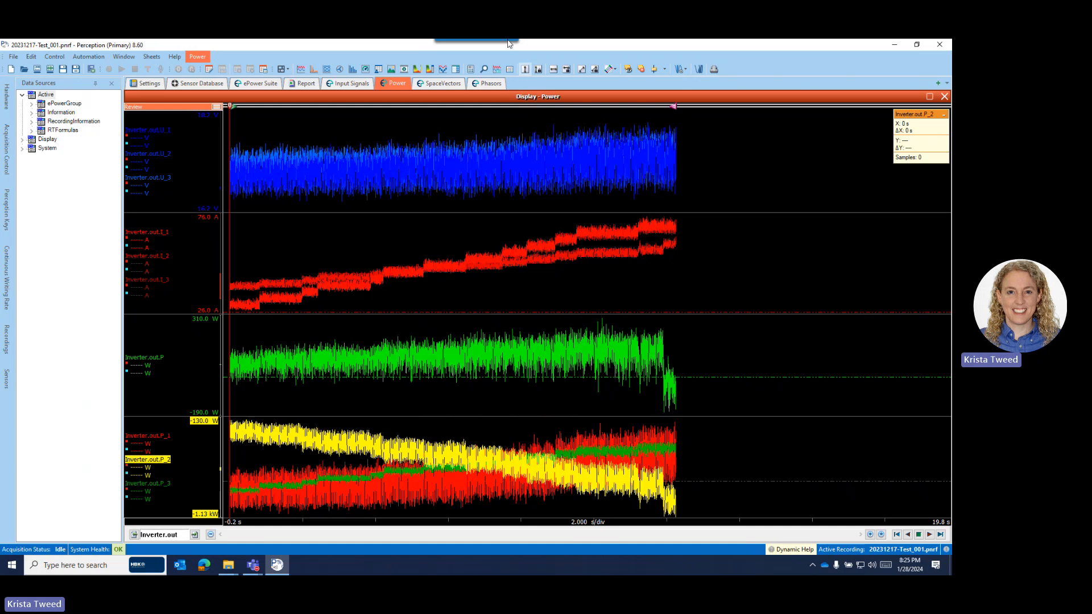
# Step: Create a new user sheet and plot the RTFormulas inverter output currents i_1, i_2 and i_3 in separate panes
pyautogui.rightClick(522, 84)
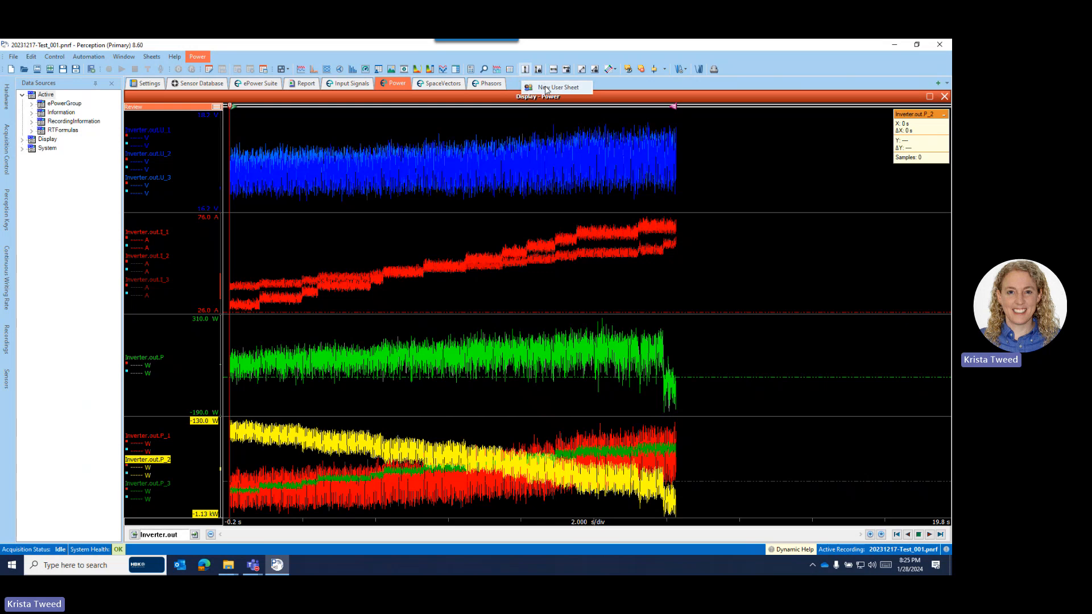
pyautogui.click(548, 88)
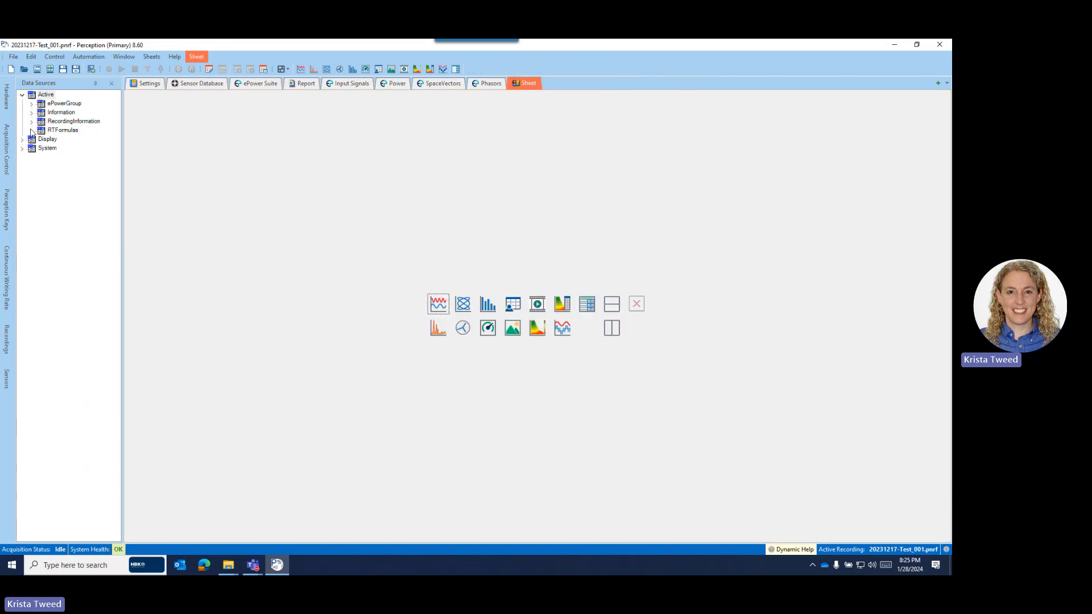
pyautogui.click(32, 130)
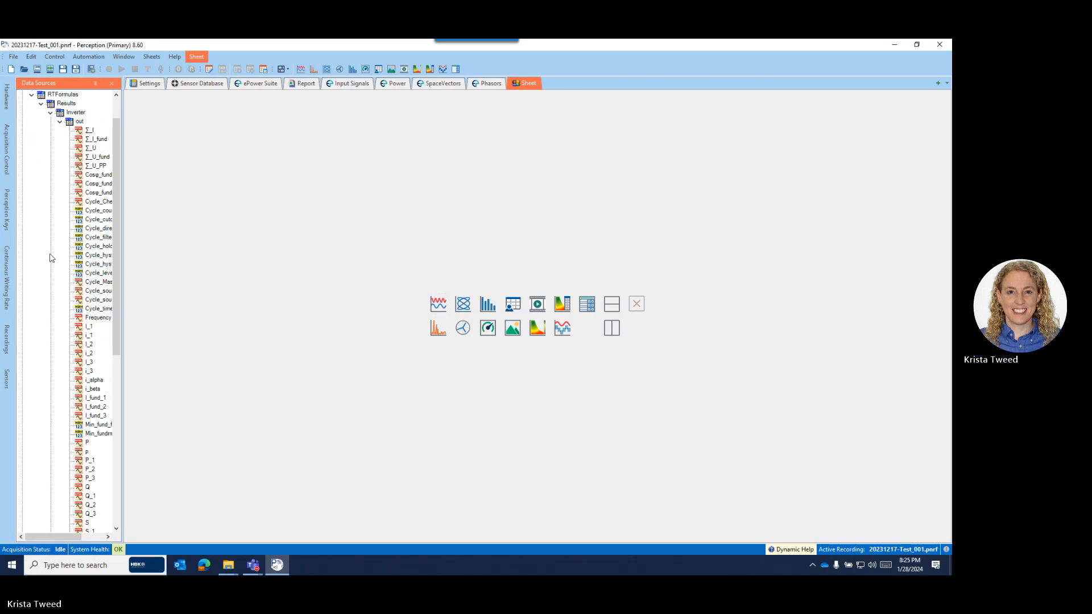
pyautogui.scroll(2, 40, 100)
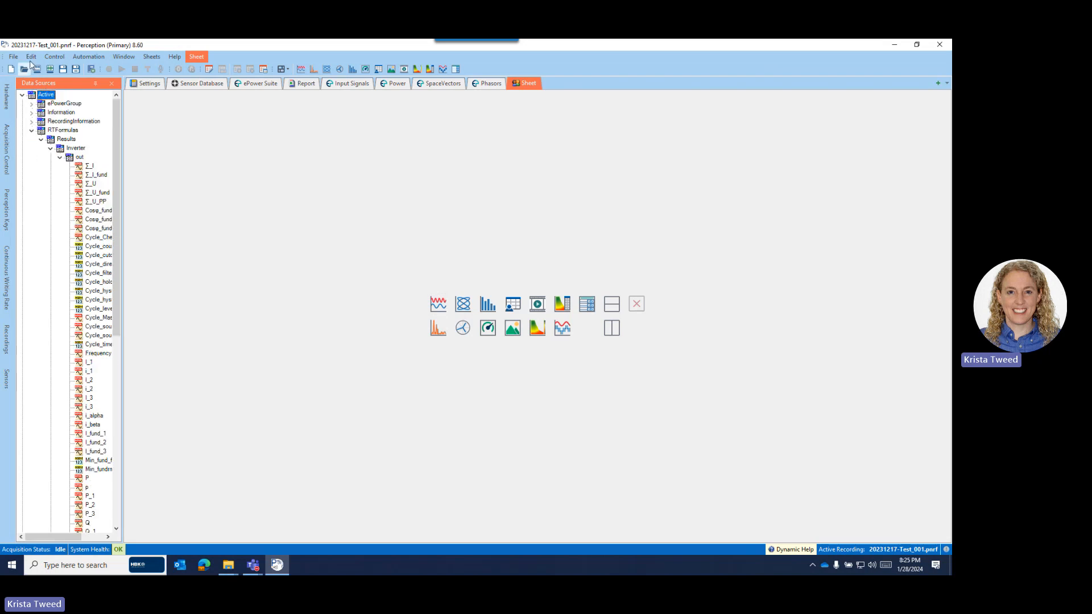
pyautogui.click(89, 372)
pyautogui.keyDown('ctrl'); pyautogui.click(89, 389); pyautogui.keyUp('ctrl')
pyautogui.keyDown('ctrl'); pyautogui.click(89, 407); pyautogui.keyUp('ctrl')
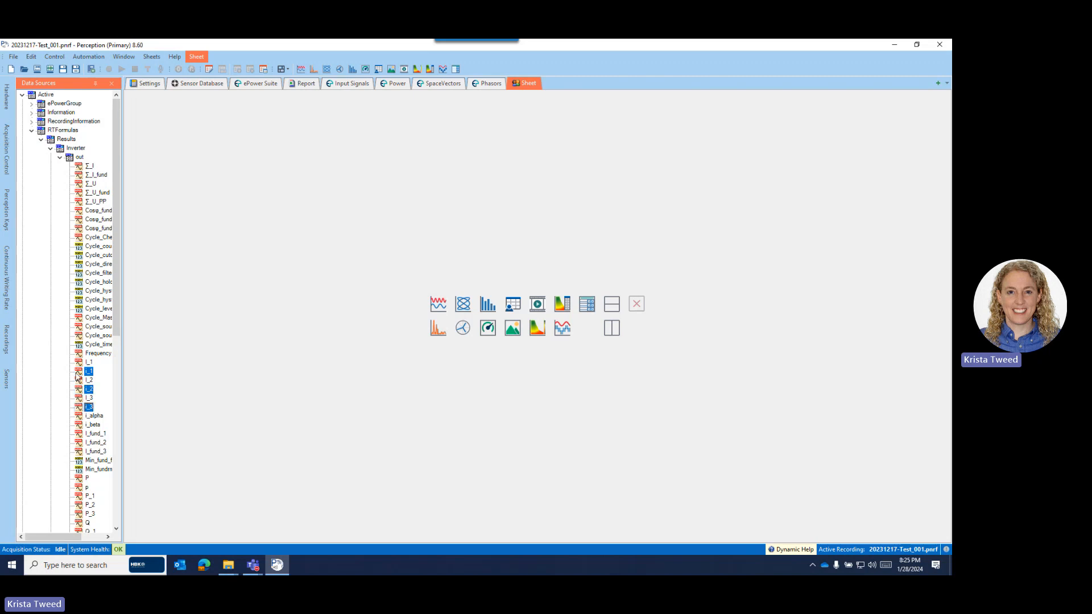
pyautogui.moveTo(79, 375); pyautogui.dragTo(244, 347)
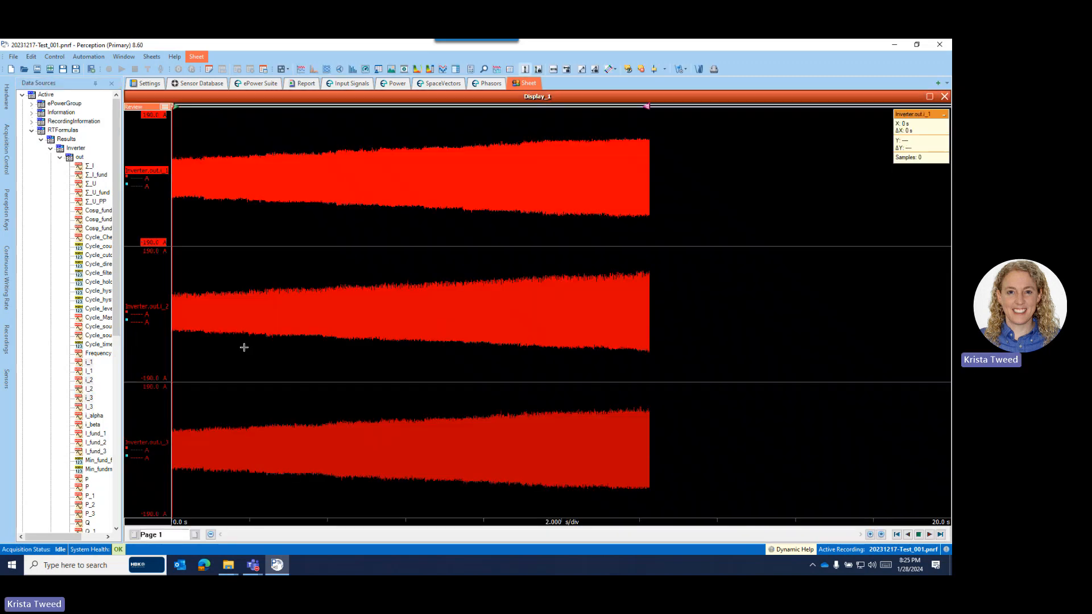
# Step: Add the inverter output voltages u_1, u_2 and u_3 to the panes of their matching phase currents
pyautogui.scroll(-8, 67, 431)
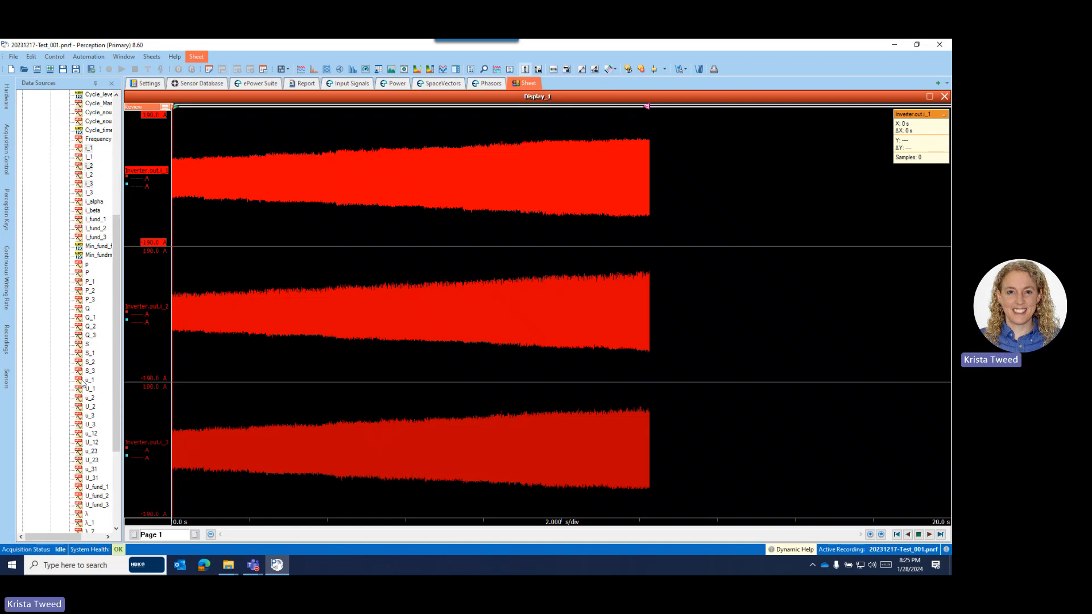
pyautogui.moveTo(89, 380); pyautogui.dragTo(154, 214)
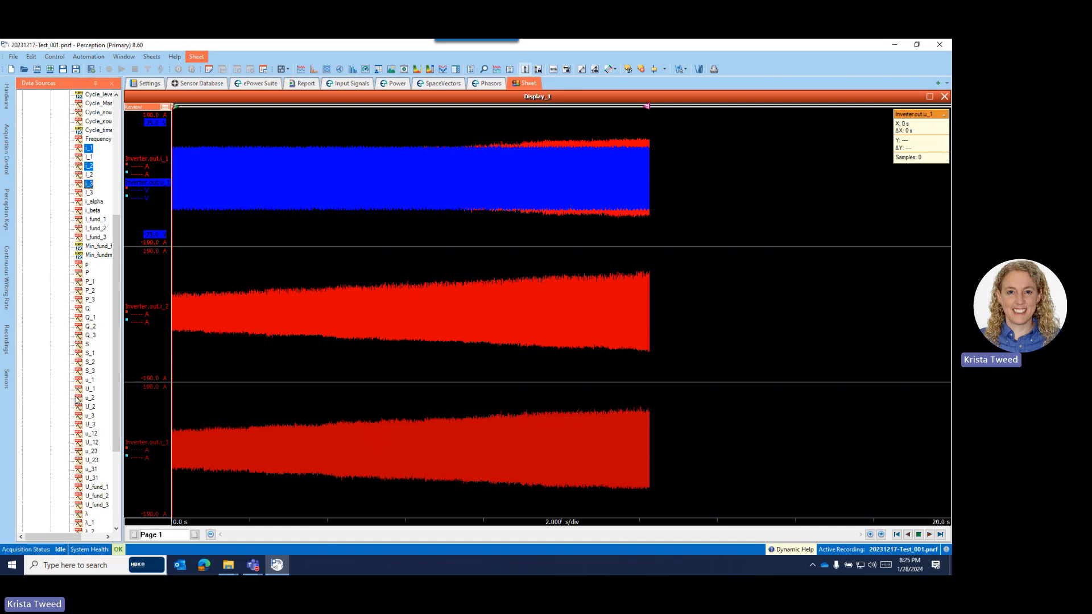
pyautogui.moveTo(78, 399); pyautogui.dragTo(158, 350)
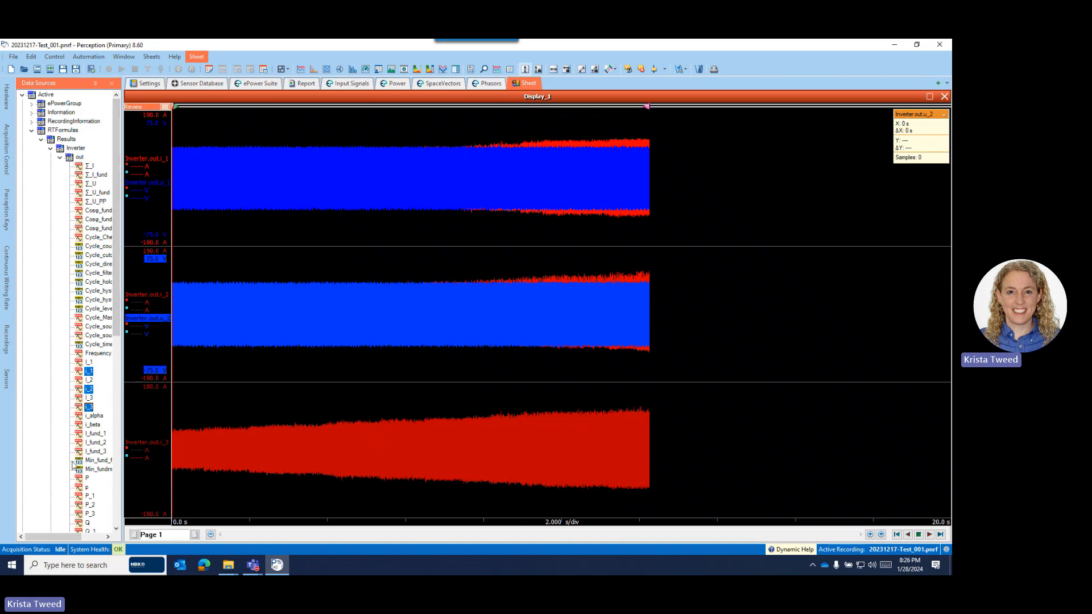
pyautogui.scroll(-6, 84, 503)
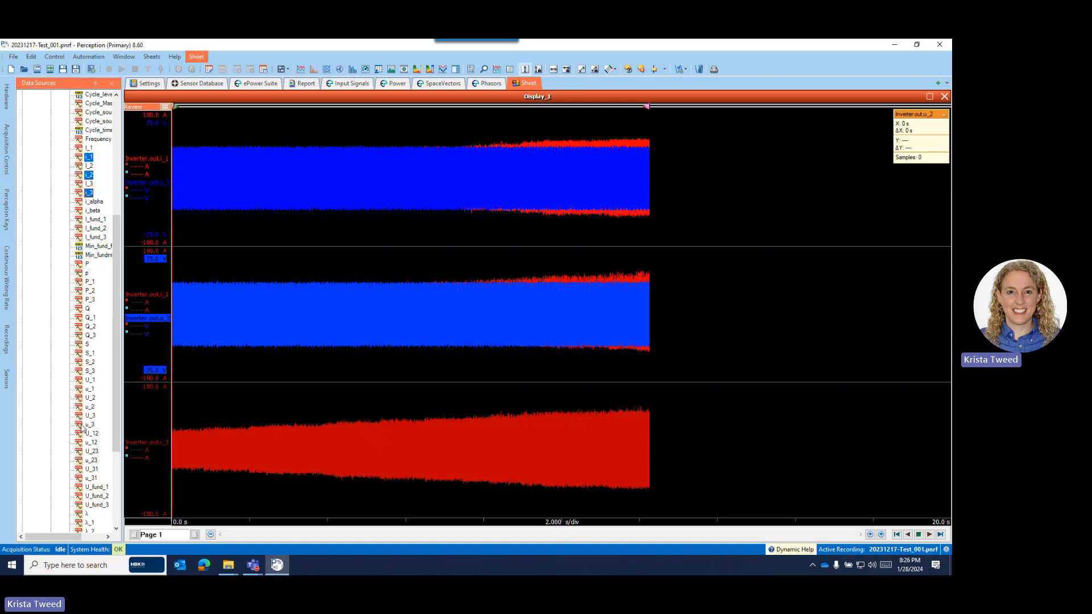
pyautogui.click(84, 427)
pyautogui.moveTo(84, 427); pyautogui.dragTo(155, 478)
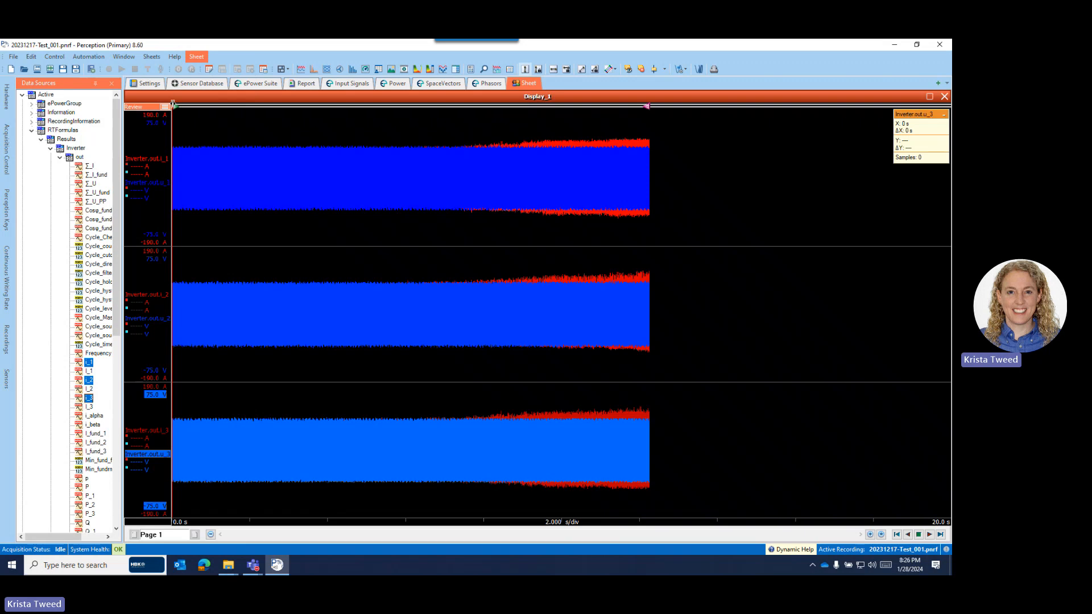
# Step: Place the two measurement cursors at about 2.21 s and 5.06 s, and widen the trace label area
pyautogui.moveTo(174, 108); pyautogui.dragTo(369, 102)
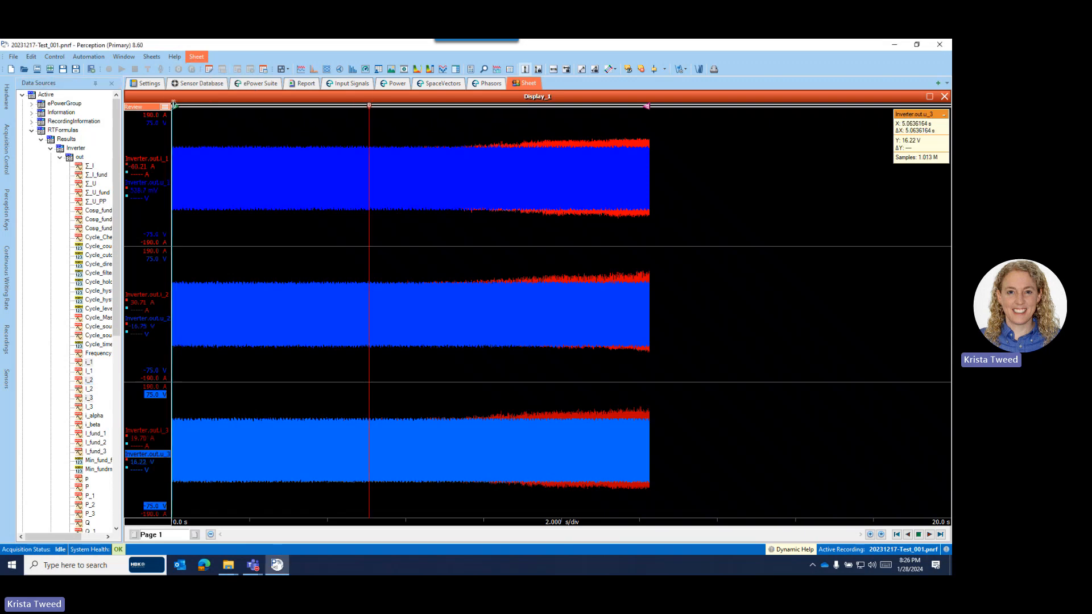
pyautogui.moveTo(173, 107); pyautogui.dragTo(258, 111)
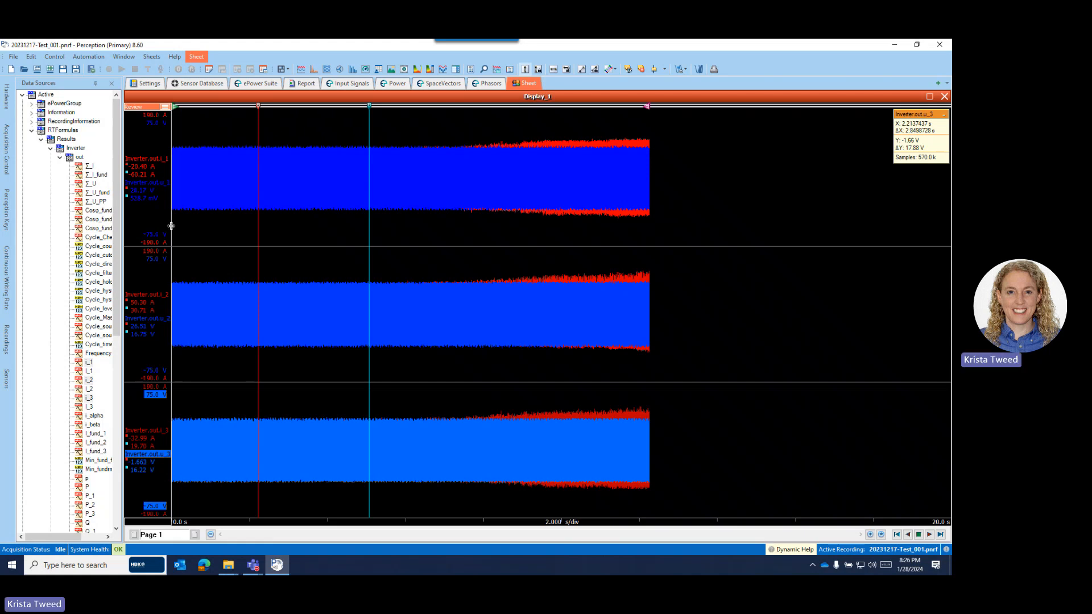
pyautogui.moveTo(171, 226); pyautogui.dragTo(198, 227)
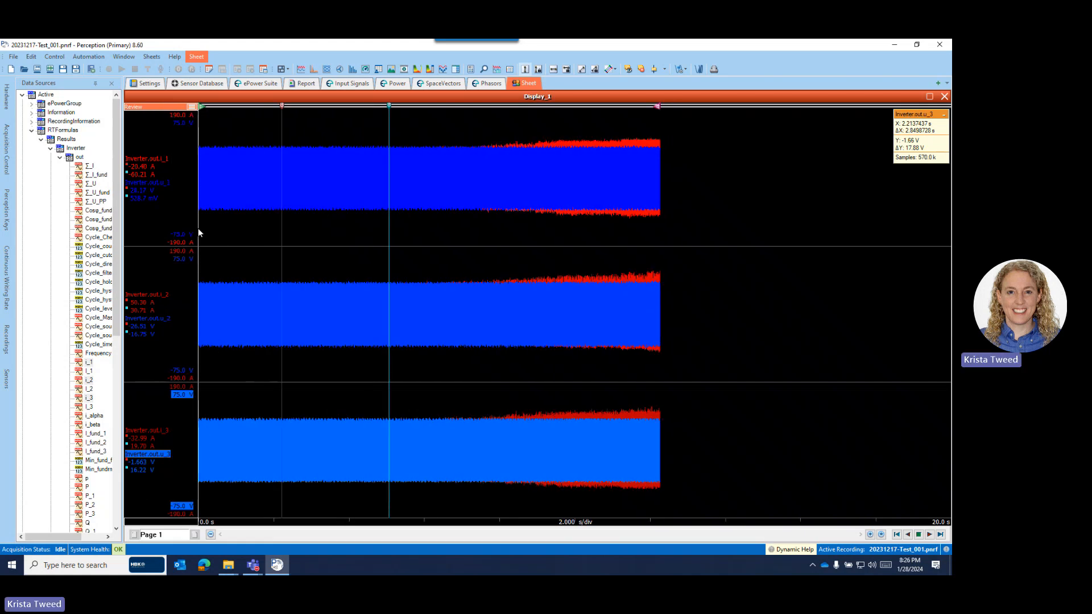
# Step: Bring the current traces i_1, i_2 and i_3 in front of the voltage traces in their panes
pyautogui.click(156, 160)
pyautogui.click(143, 296)
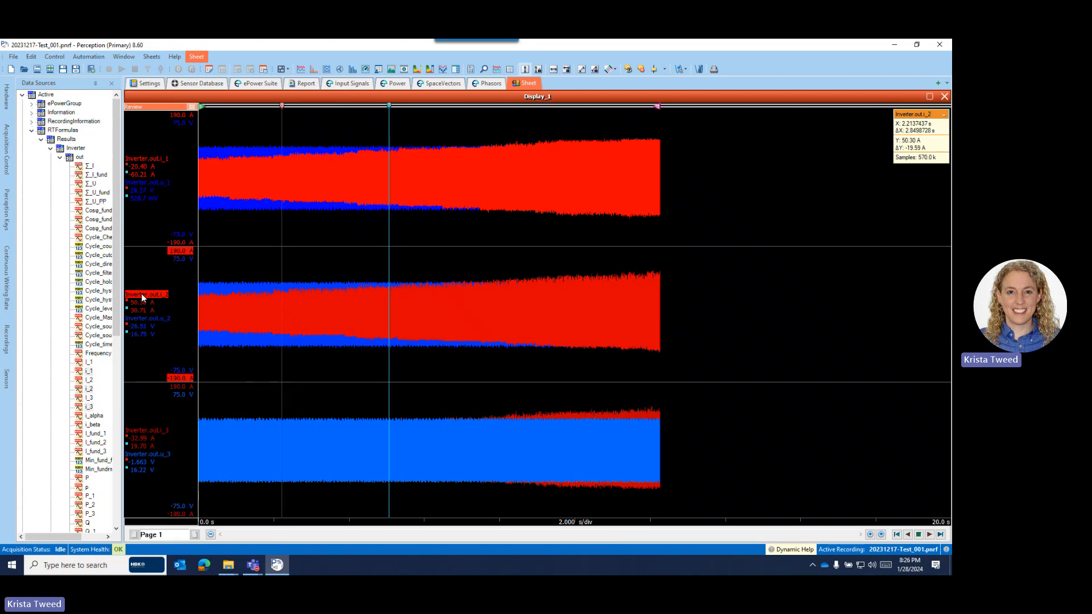
pyautogui.click(147, 431)
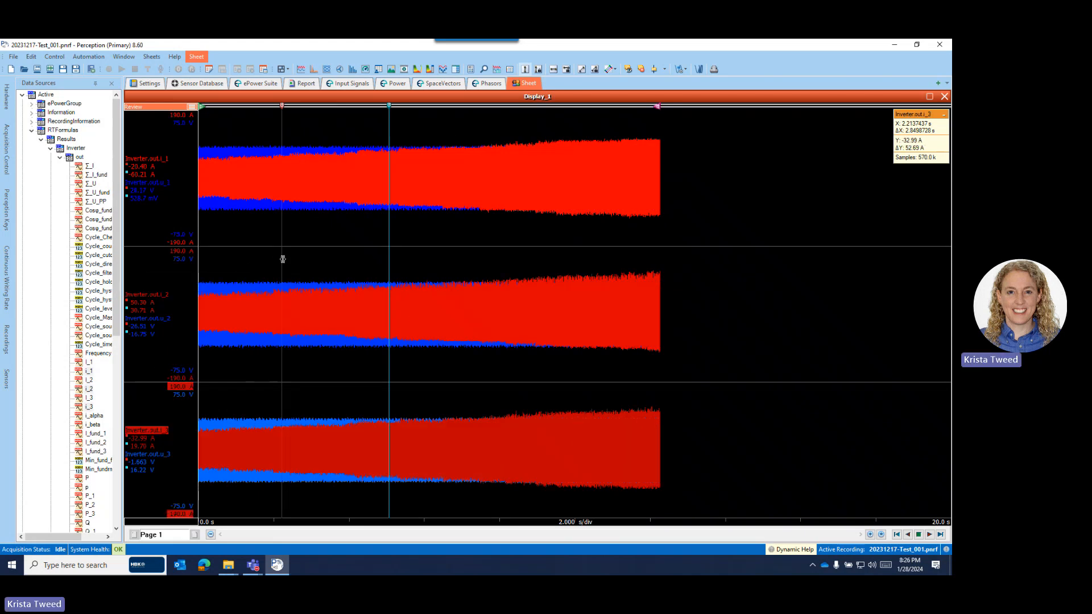
# Step: Move the earlier cursor to about 2.52 s and expand the time scale around it to 5 ms/div
pyautogui.moveTo(283, 259); pyautogui.dragTo(294, 260)
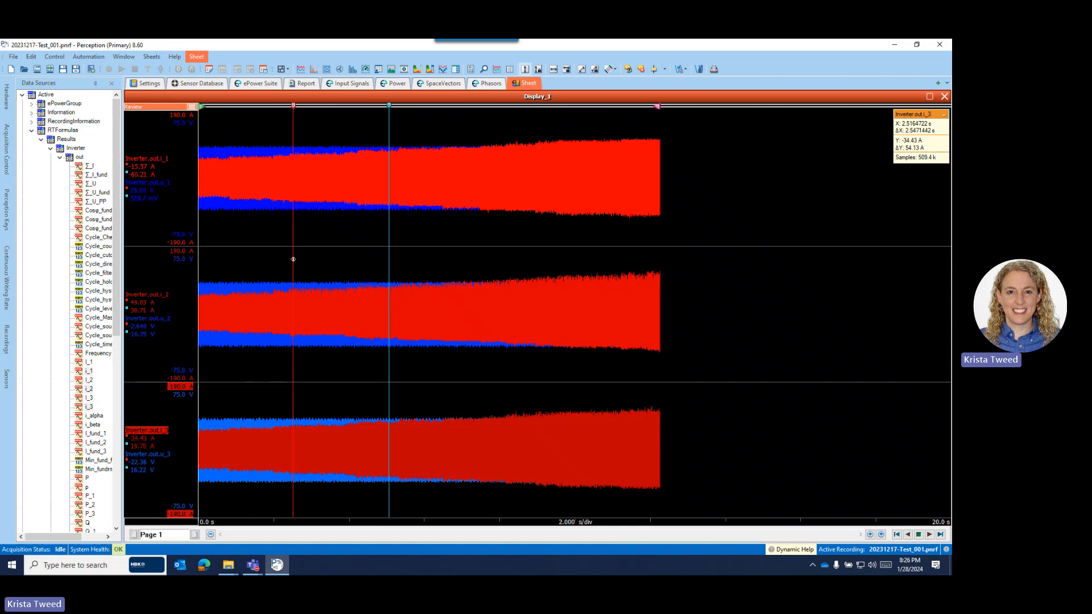
pyautogui.click(870, 535)
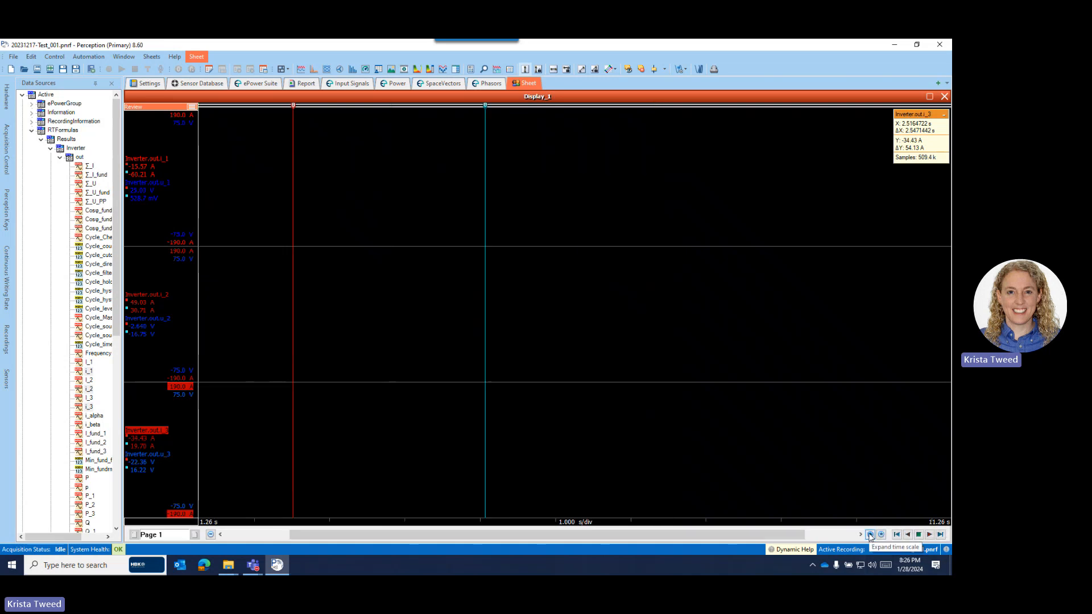
pyautogui.click(870, 536)
pyautogui.click(869, 536)
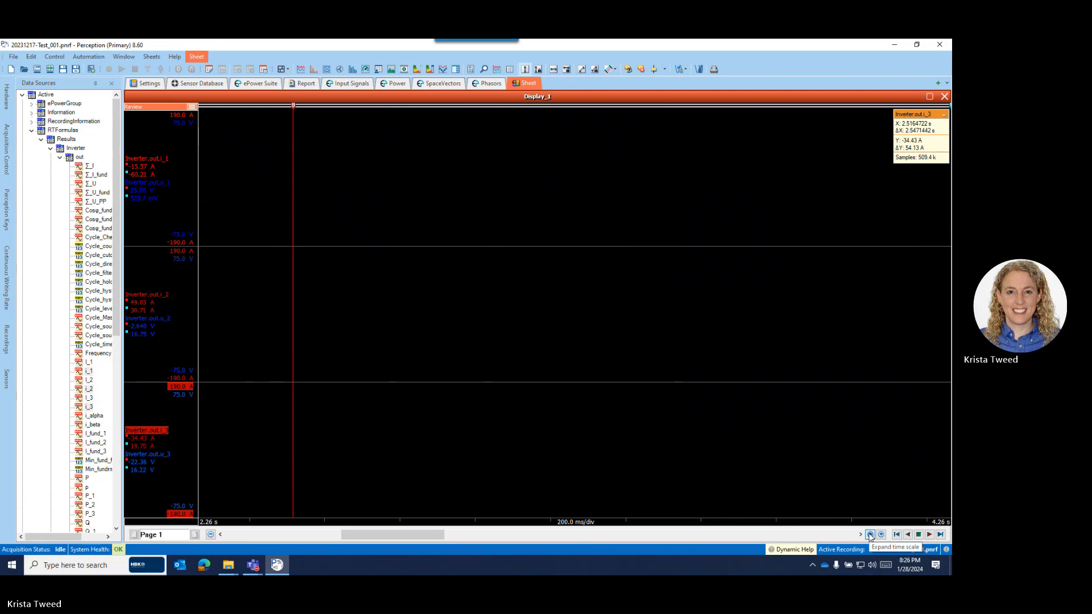
pyautogui.click(870, 535)
pyautogui.click(870, 535)
pyautogui.click(869, 535)
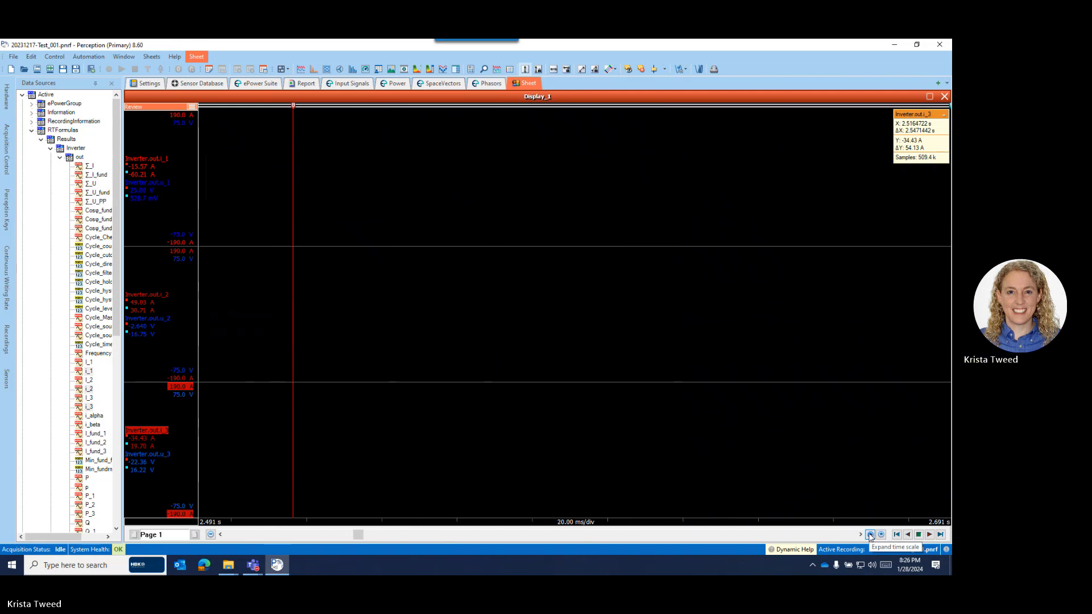
pyautogui.click(870, 535)
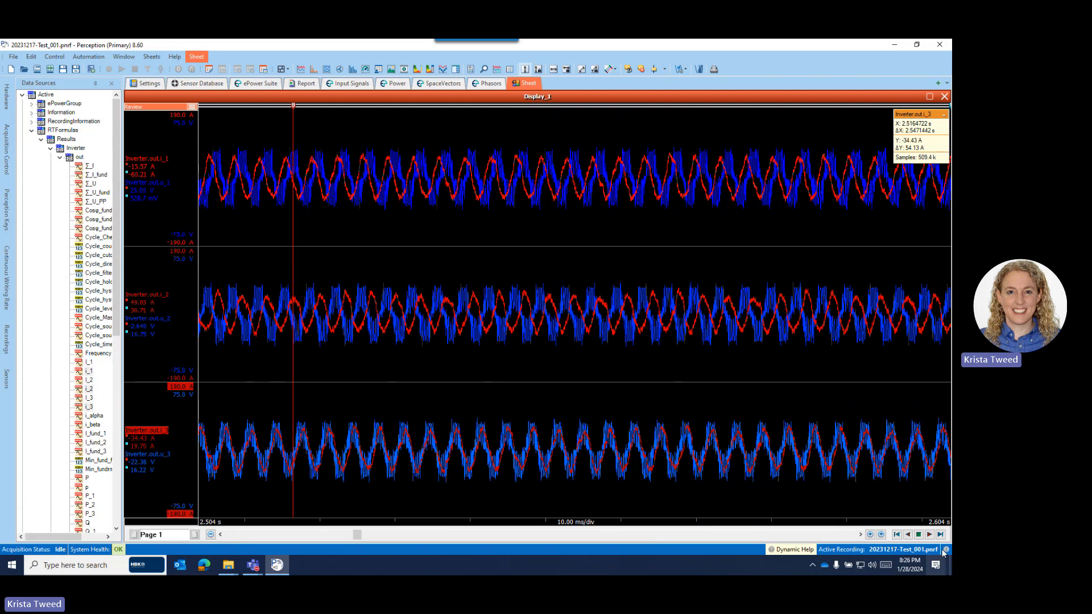
pyautogui.click(881, 535)
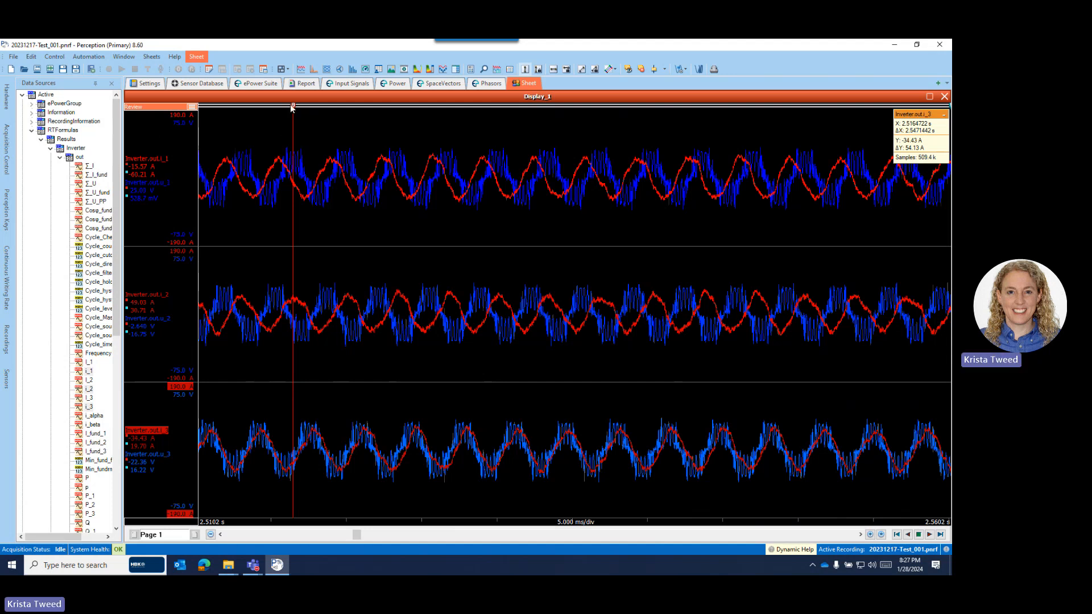
# Step: Shift the cursor to about 2.515 s and swap currents i_1 and i_2 between the u_1 and u_2 panes
pyautogui.moveTo(291, 107); pyautogui.dragTo(277, 107)
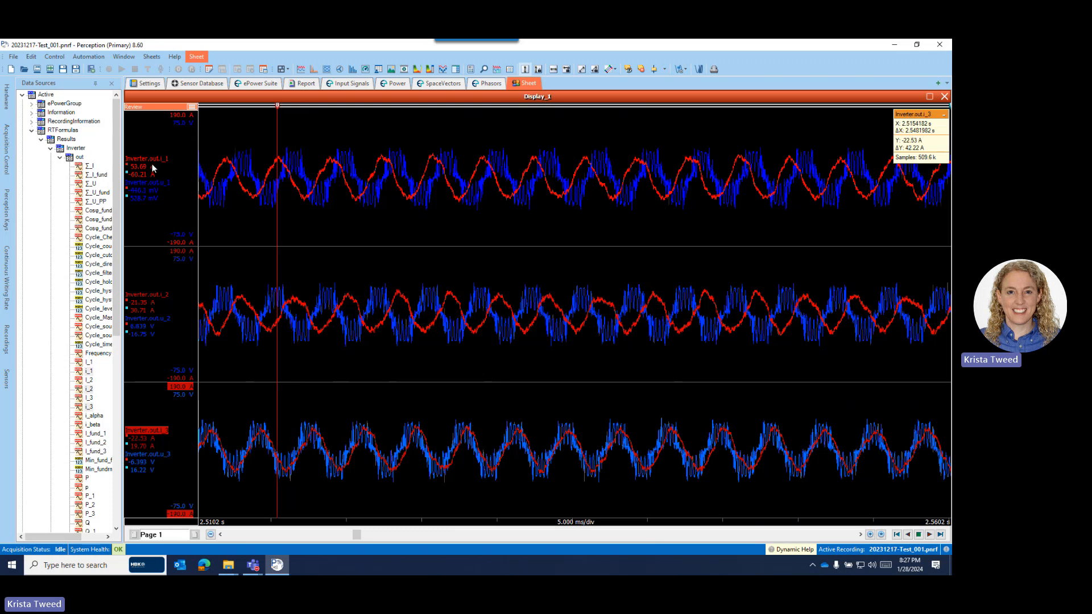
pyautogui.moveTo(153, 163)
pyautogui.mouseDown()
pyautogui.moveTo(188, 267)
pyautogui.moveTo(154, 362)
pyautogui.mouseUp()
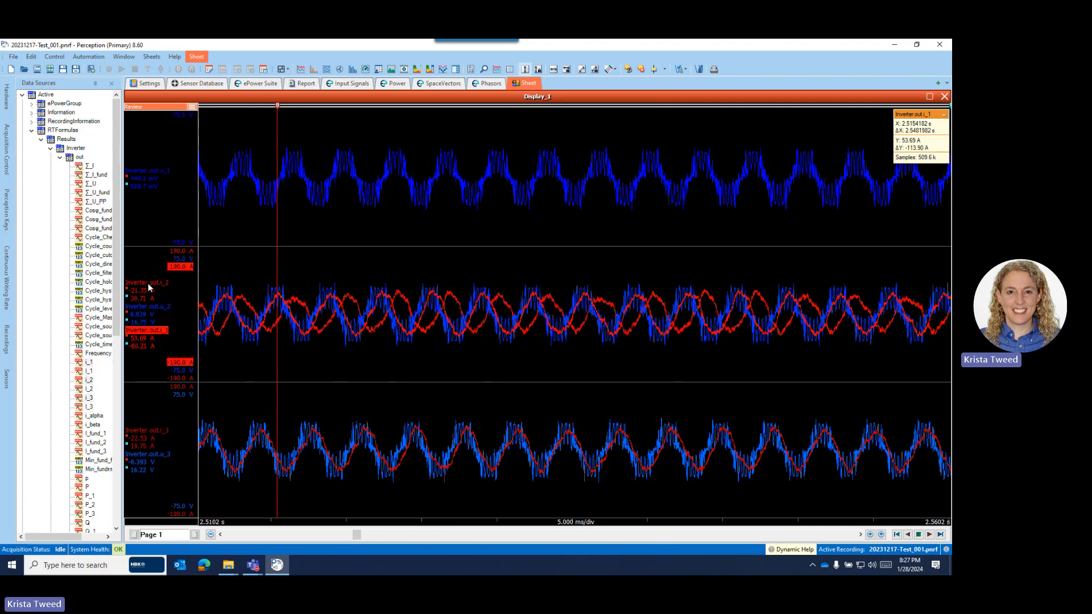
pyautogui.moveTo(147, 283)
pyautogui.mouseDown()
pyautogui.moveTo(151, 181)
pyautogui.moveTo(151, 202)
pyautogui.mouseUp()
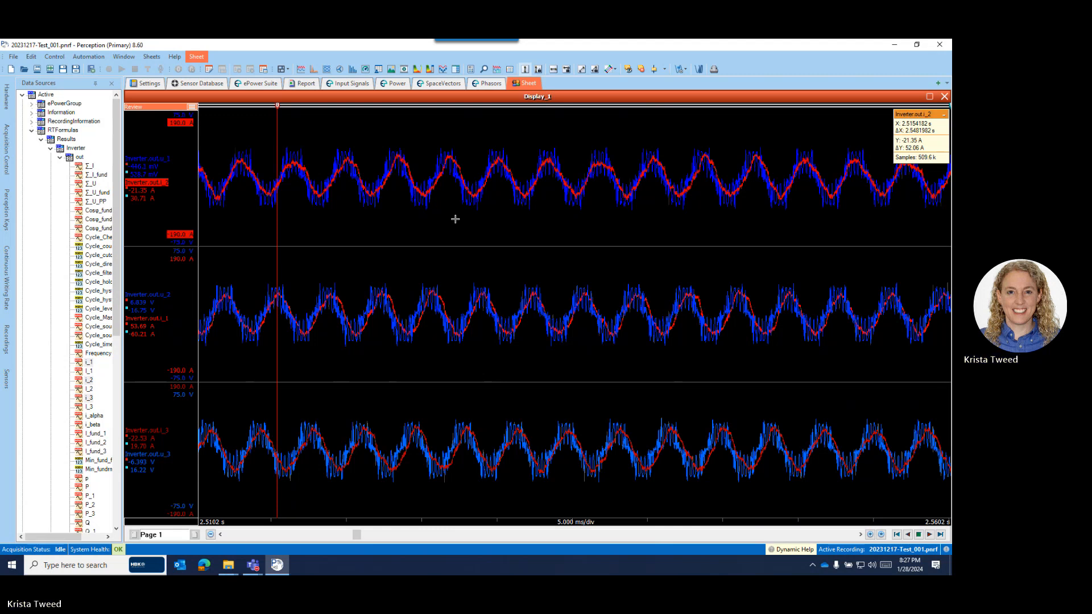
# Step: Collapse the RTFormulas data sources and create ePower Suite review formulas from the active recording, overwriting all existing formulas
pyautogui.click(32, 132)
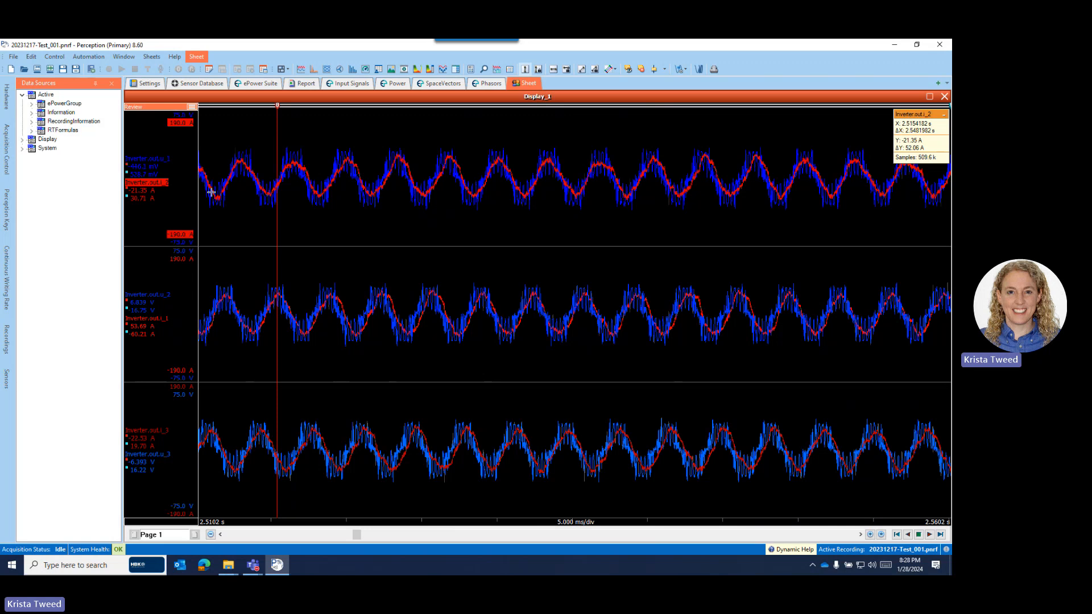
pyautogui.click(259, 86)
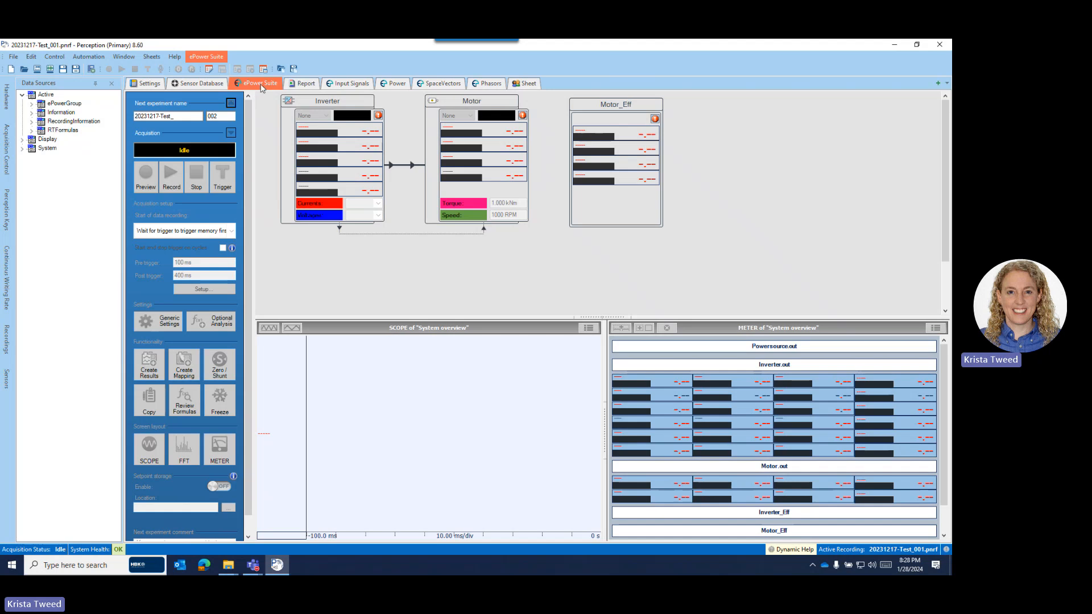
pyautogui.click(205, 59)
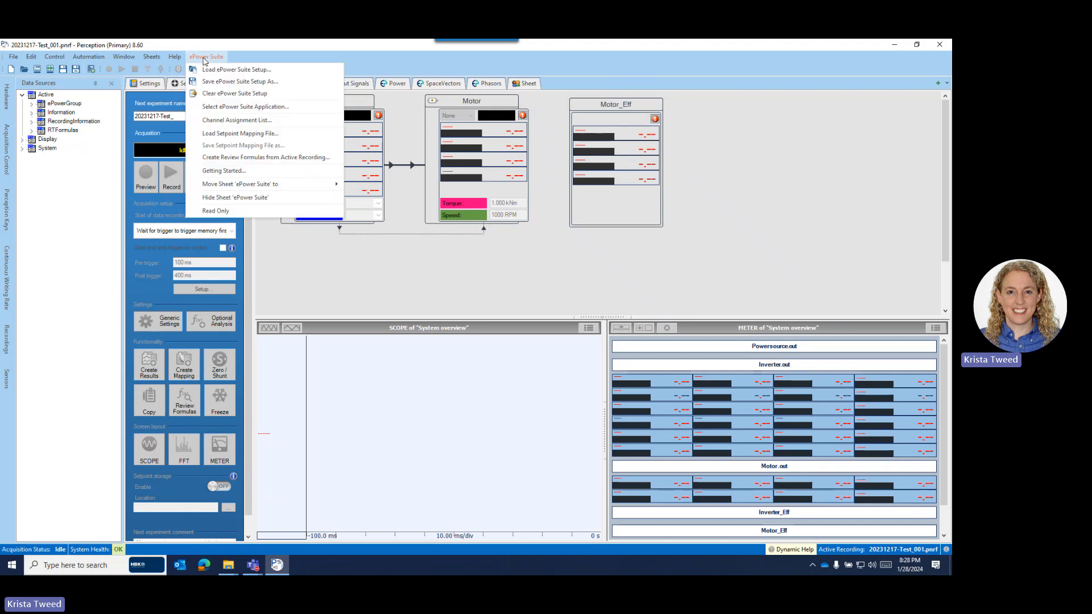
pyautogui.click(235, 159)
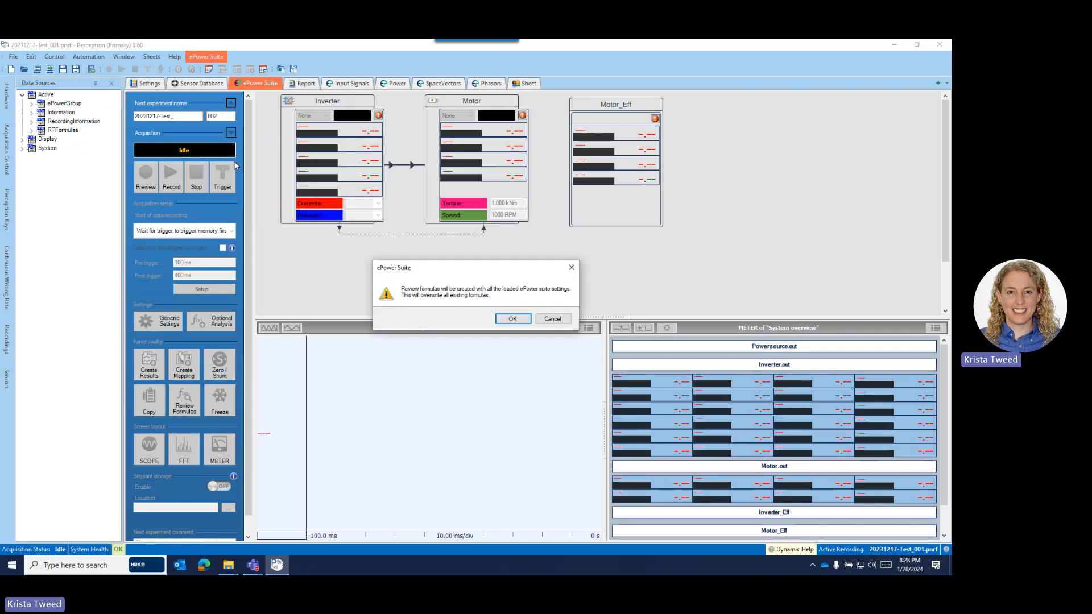
pyautogui.click(513, 320)
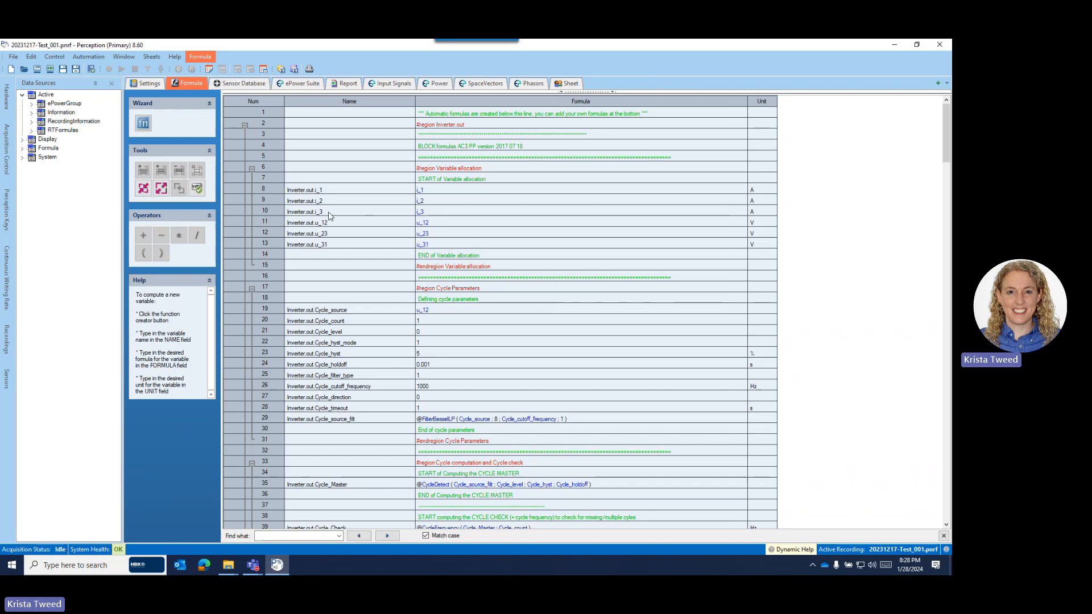
# Step: Examine the generated inverter formulas, from variable allocation and cycle parameters through the power, phase angle and space vector computations
pyautogui.scroll(-2, 341, 302)
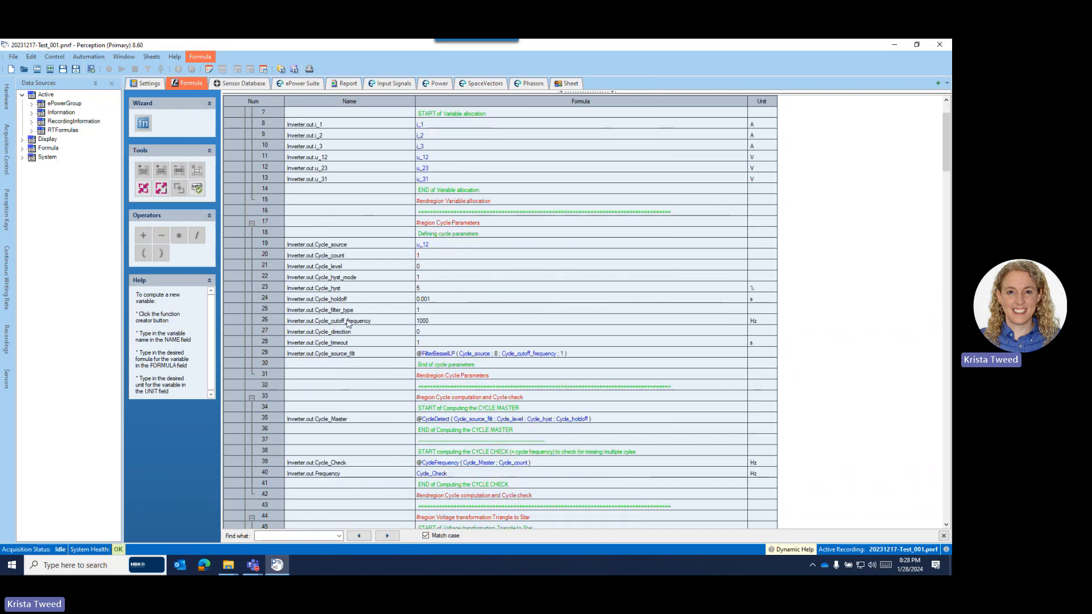
pyautogui.scroll(-7, 349, 323)
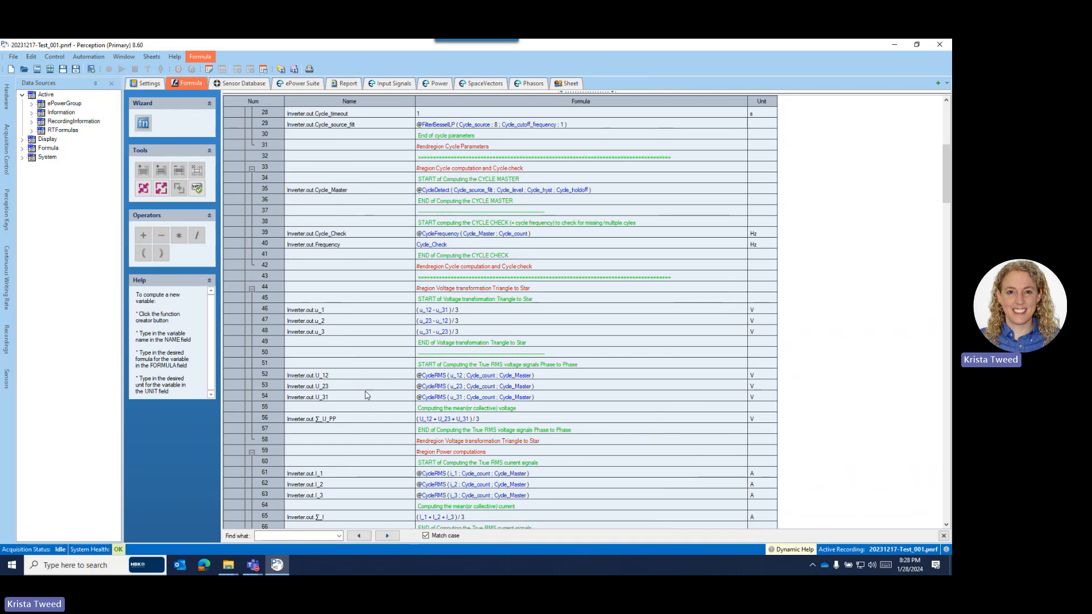
pyautogui.scroll(-3, 366, 395)
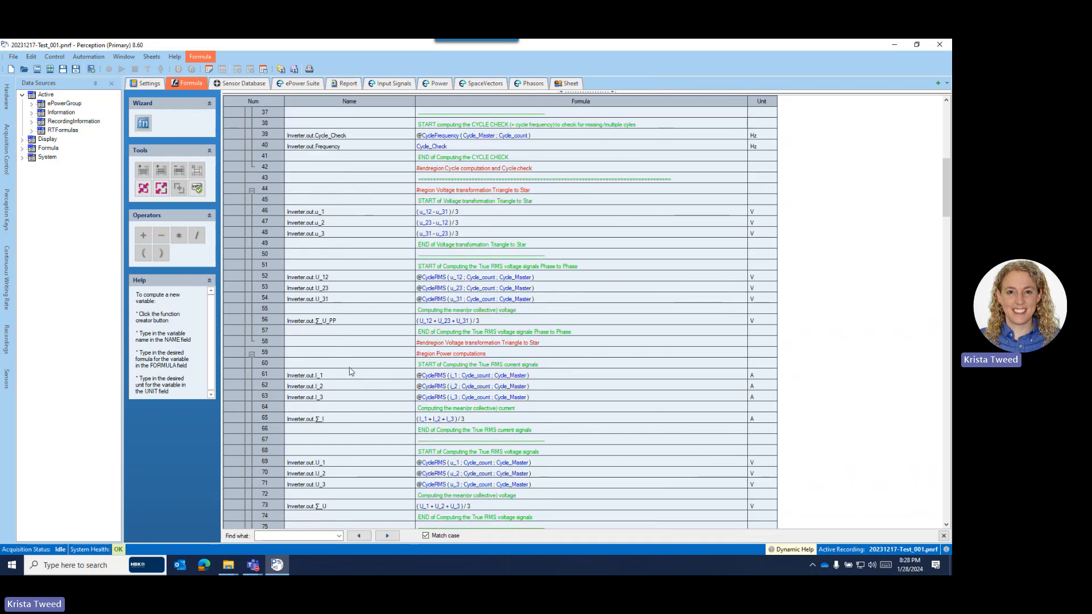
pyautogui.scroll(-6, 349, 371)
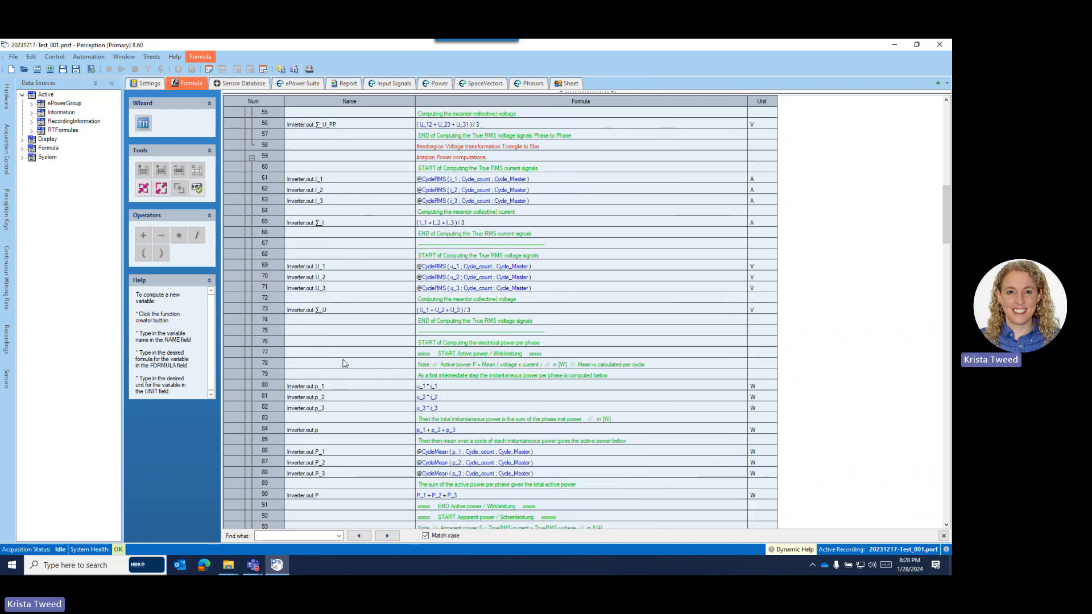
pyautogui.scroll(-11, 343, 364)
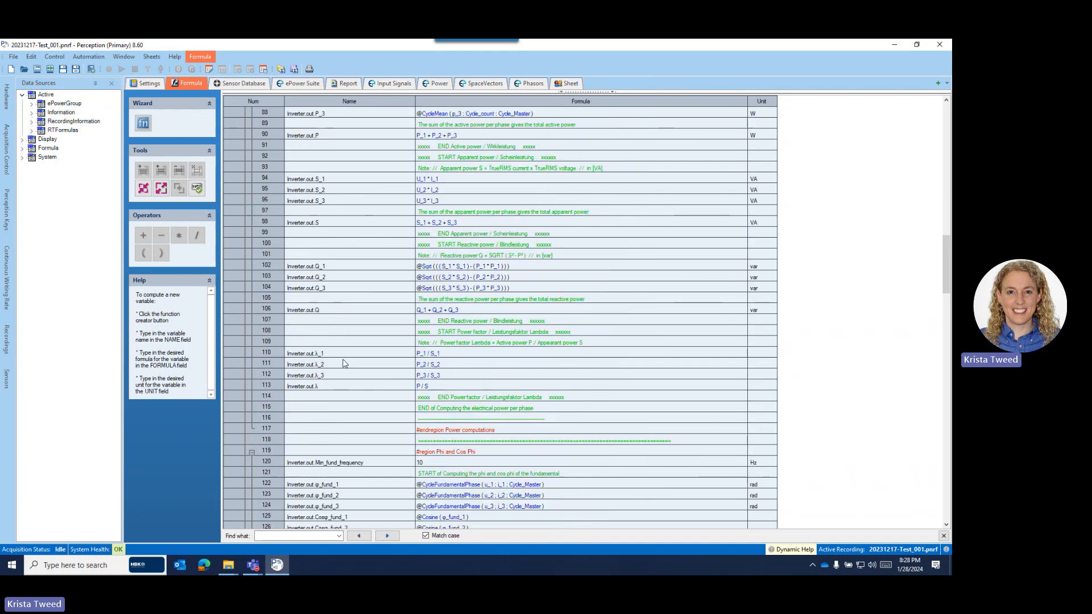
pyautogui.scroll(-12, 343, 364)
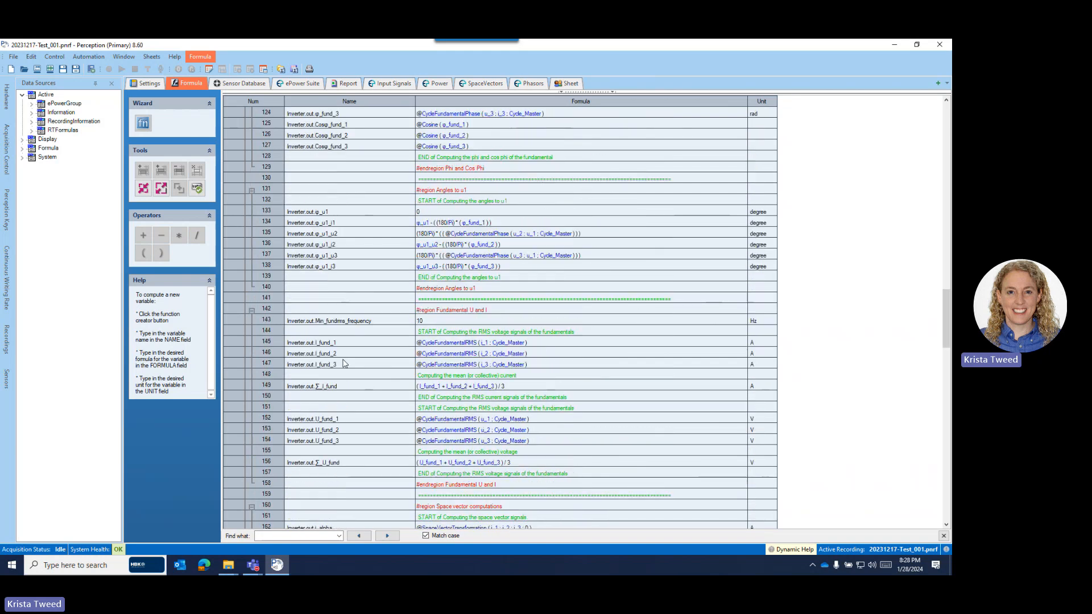
pyautogui.scroll(-2, 343, 363)
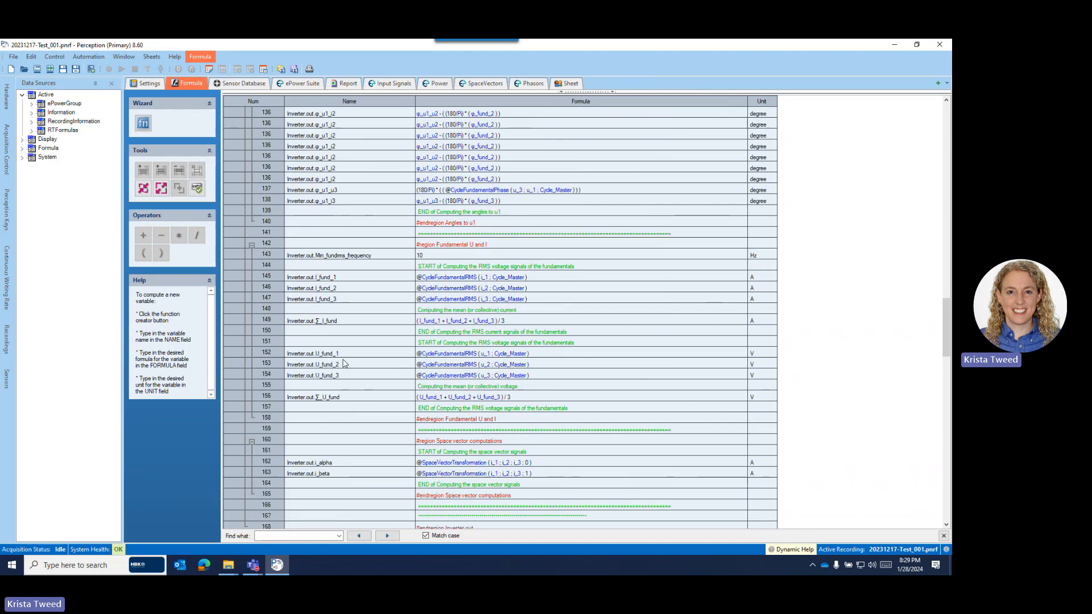
pyautogui.scroll(20, 343, 363)
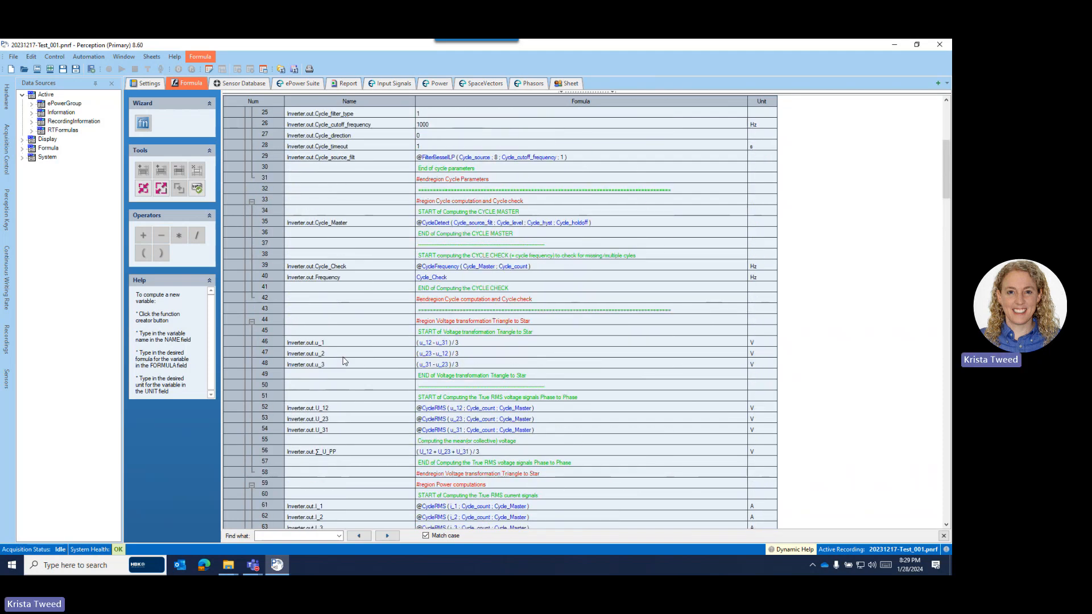
pyautogui.scroll(8, 343, 361)
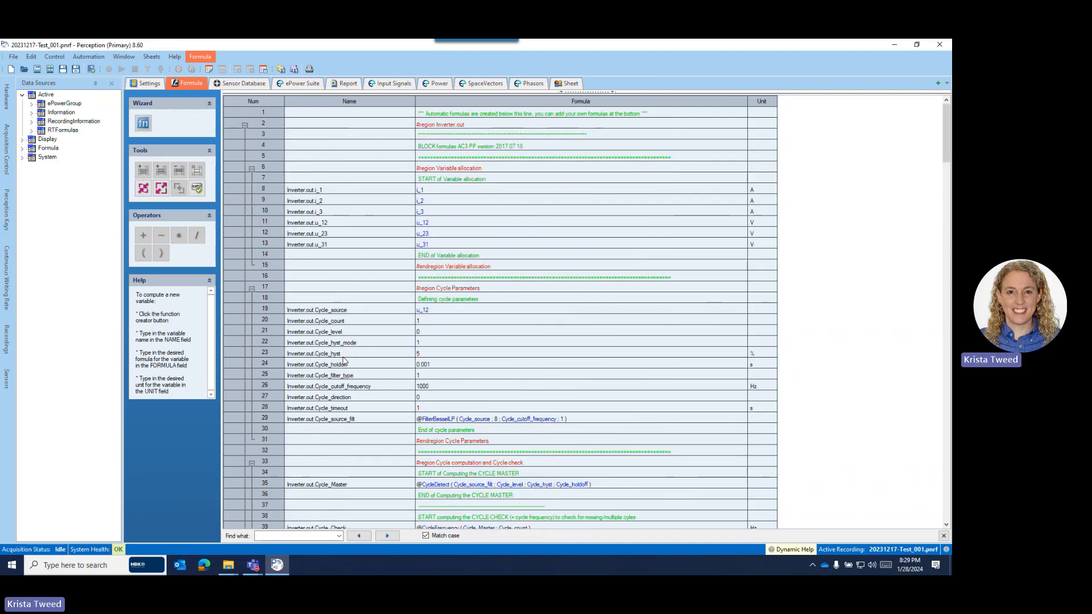
# Step: Set the formula of Inverter.out.i_1 to Active.ePowerGroup.Recorder_A.Inverter.out.i_2 in the variable allocation region
pyautogui.click(442, 189)
pyautogui.click(521, 188)
pyautogui.click(545, 188)
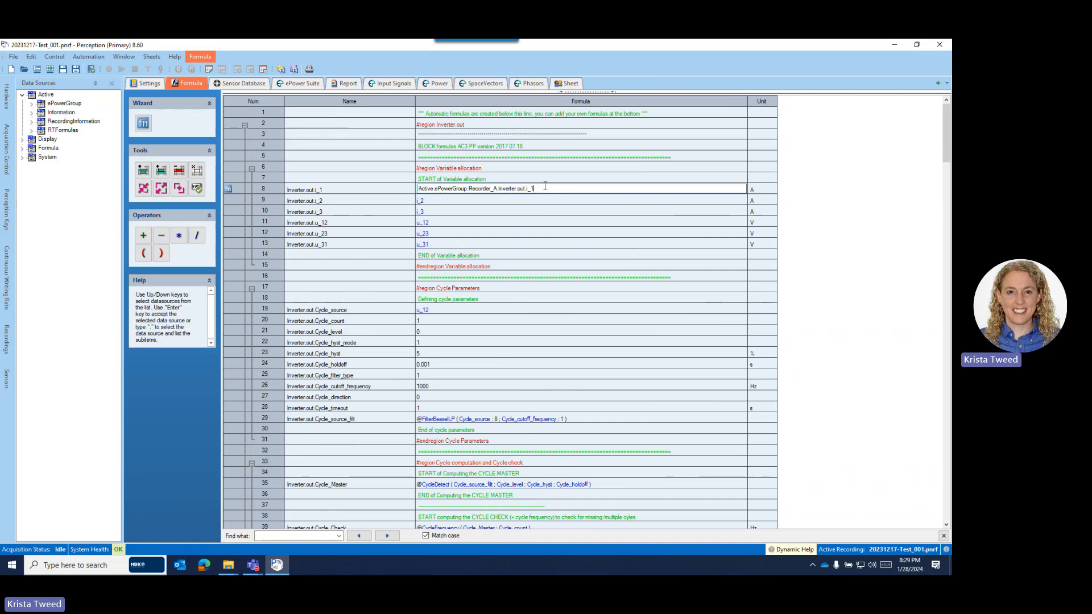
pyautogui.press('BackSpace')
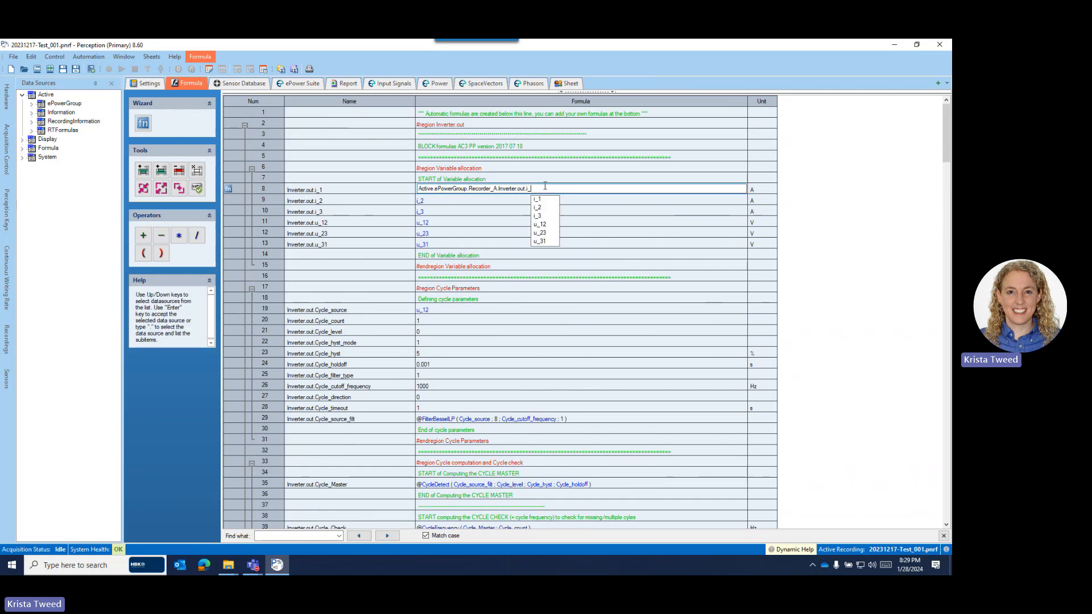
pyautogui.write('2')
pyautogui.press('Return')
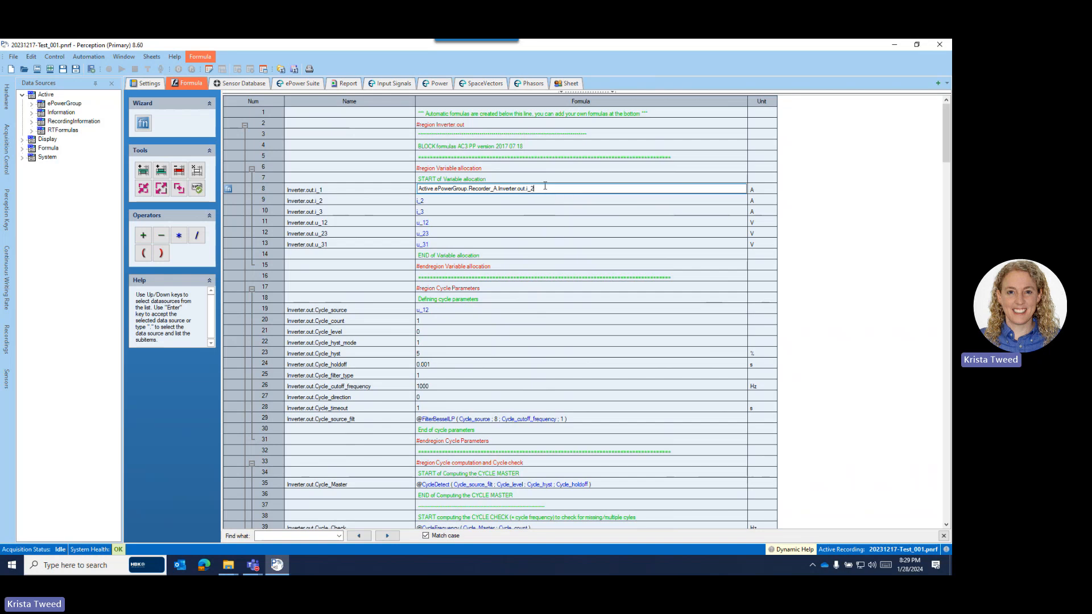
# Step: Set the formula of Inverter.out.i_2 to Active.ePowerGroup.Recorder_A.Inverter.out.i_1 in the variable allocation region
pyautogui.click(482, 204)
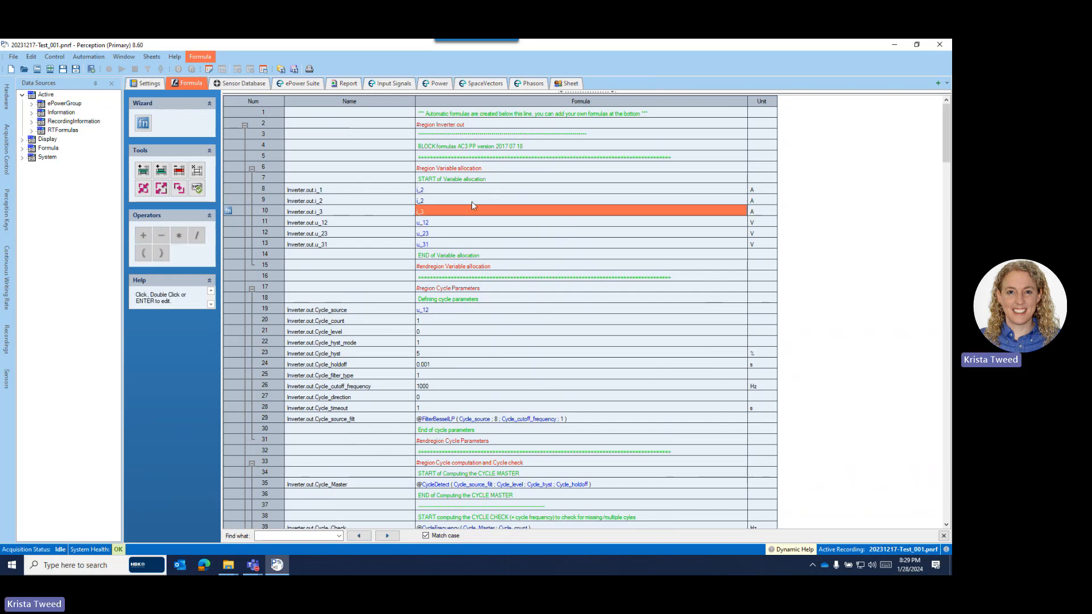
pyautogui.click(523, 203)
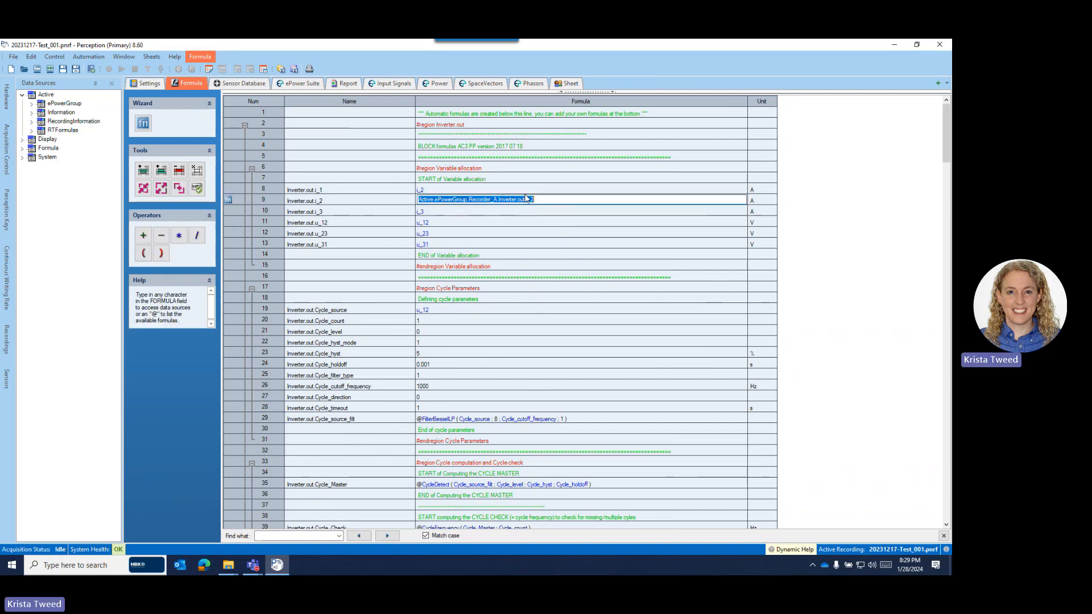
pyautogui.click(540, 197)
pyautogui.press('BackSpace')
pyautogui.press('BackSpace')
pyautogui.write('1')
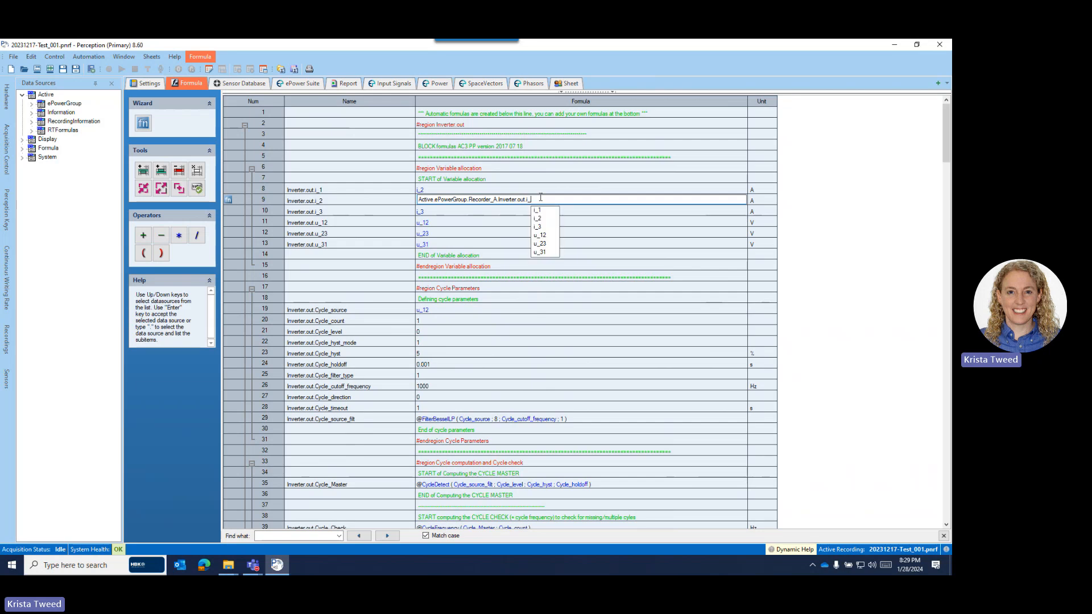
pyautogui.click(497, 216)
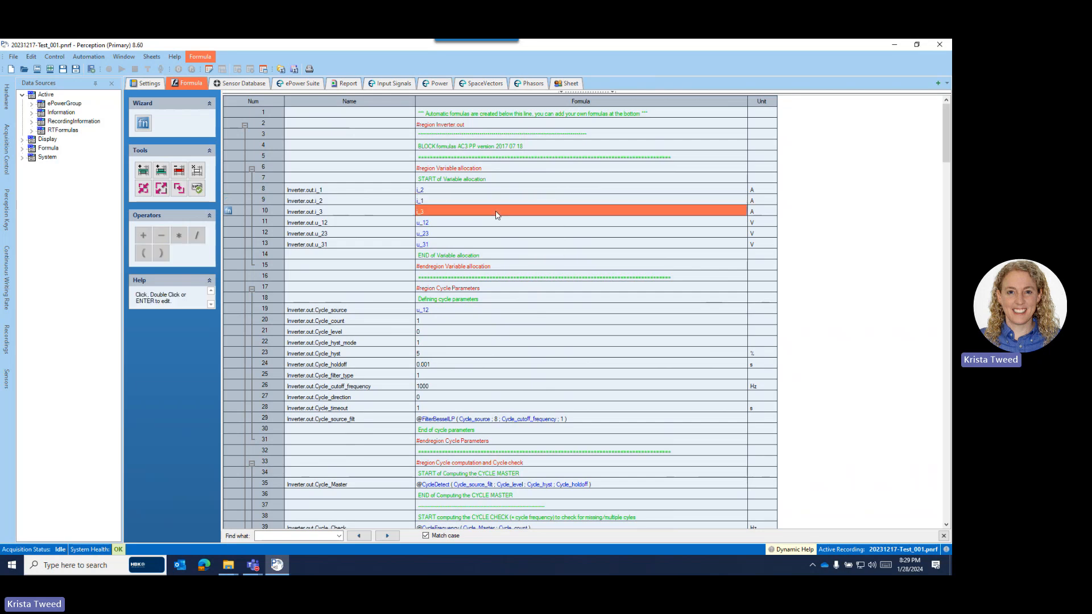
# Step: Expand the Formula data sources down to Inverter out and add a new empty sheet
pyautogui.click(21, 148)
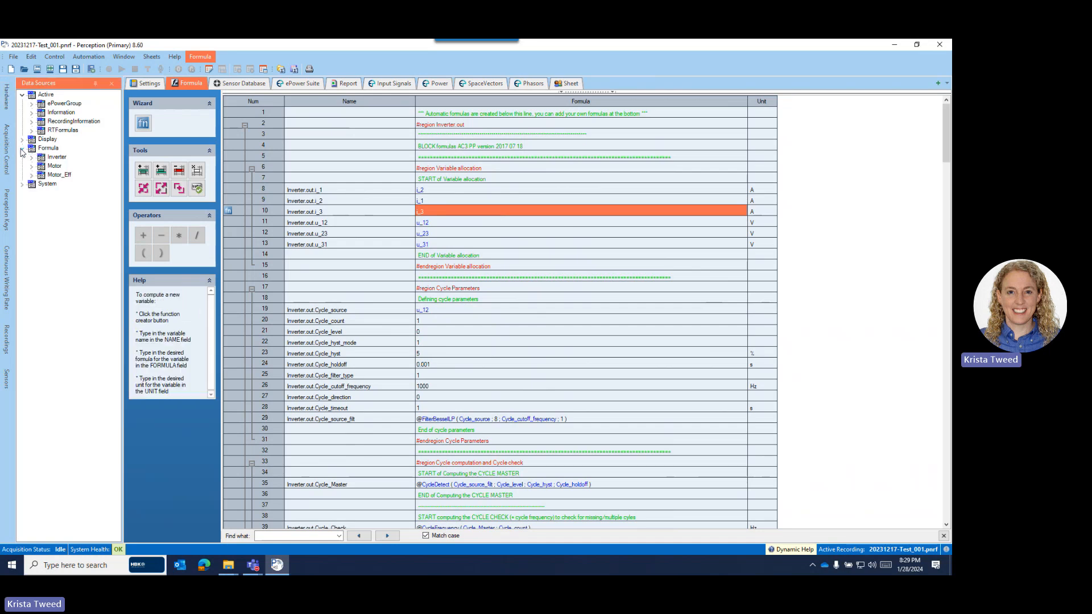
pyautogui.click(32, 157)
pyautogui.click(41, 166)
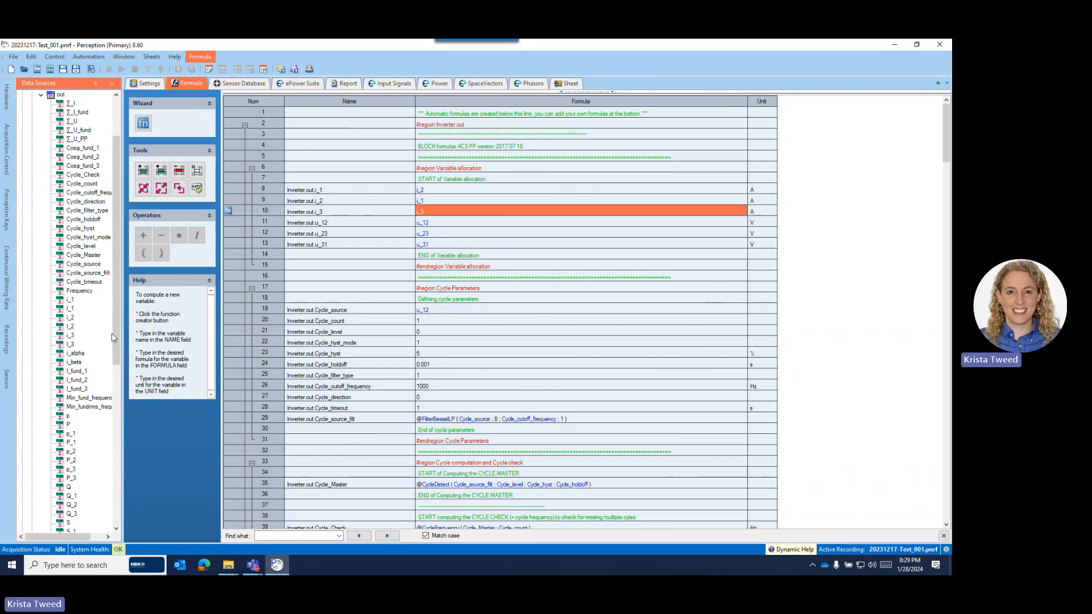
pyautogui.click(604, 85)
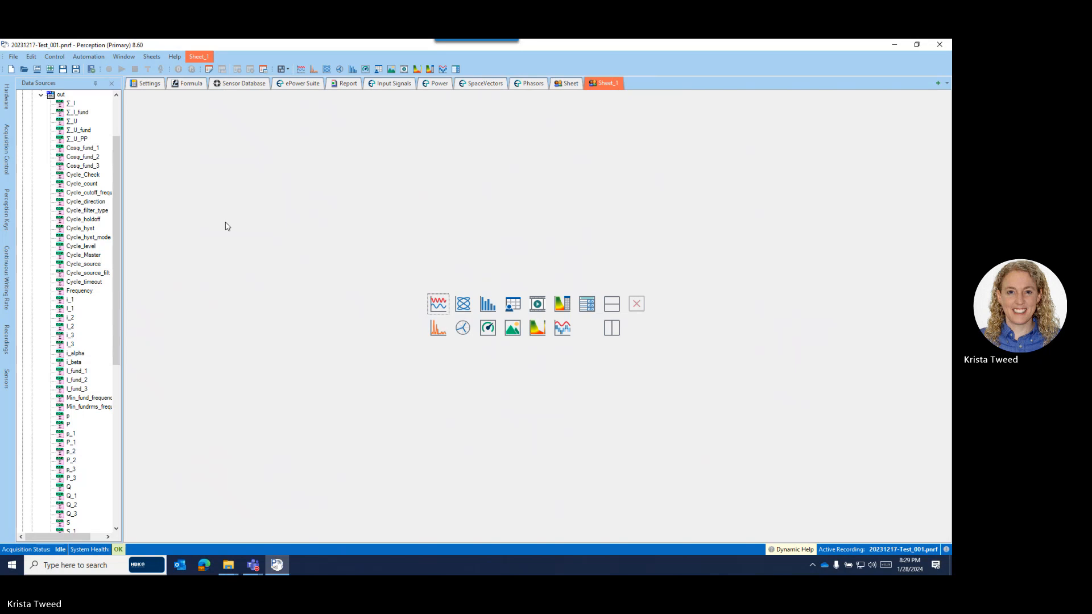
# Step: Create a waveform display on the new sheet showing the formula currents i_1, i_2 and i_3 in separate panes
pyautogui.click(62, 301)
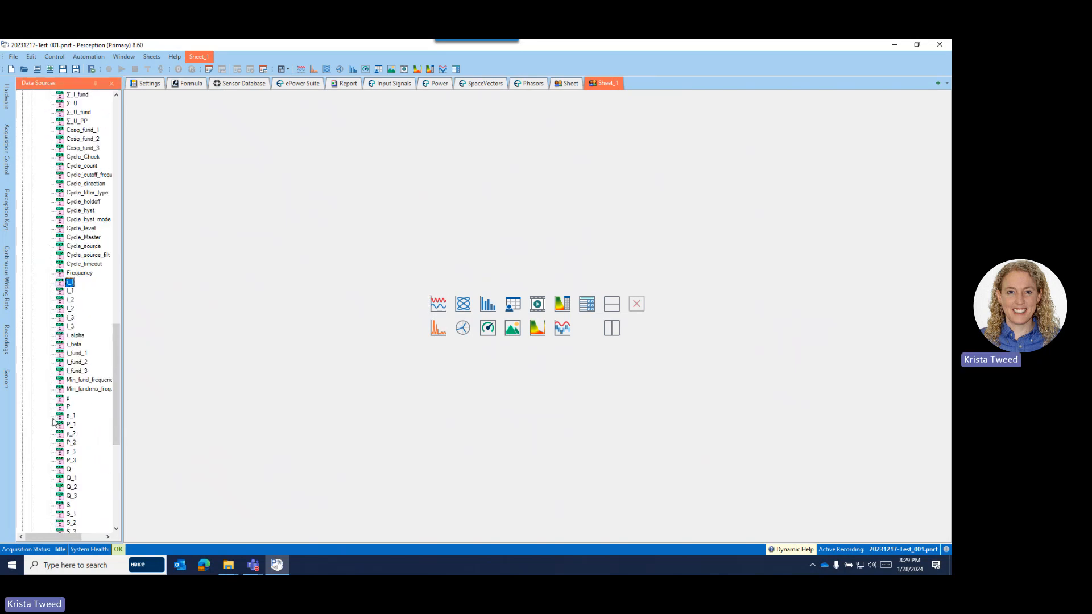
pyautogui.keyDown('ctrl'); pyautogui.click(61, 301); pyautogui.keyUp('ctrl')
pyautogui.keyDown('ctrl'); pyautogui.click(64, 317); pyautogui.keyUp('ctrl')
pyautogui.moveTo(203, 279); pyautogui.dragTo(234, 276)
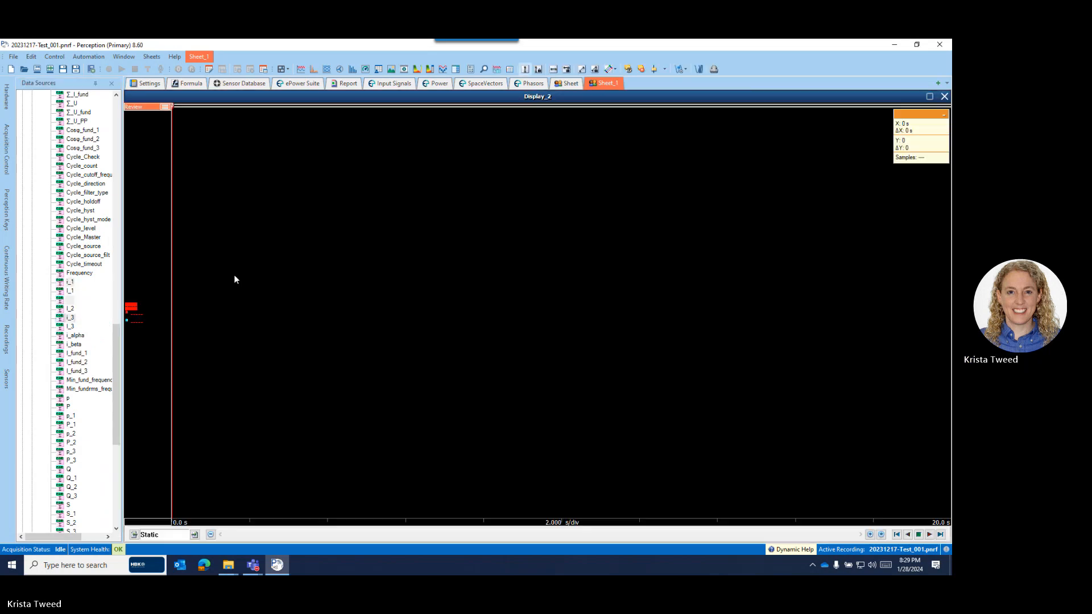
# Step: Collapse the RTFormulas and Active branches in the data sources, leaving the Formula branch expanded
pyautogui.scroll(-6, 51, 379)
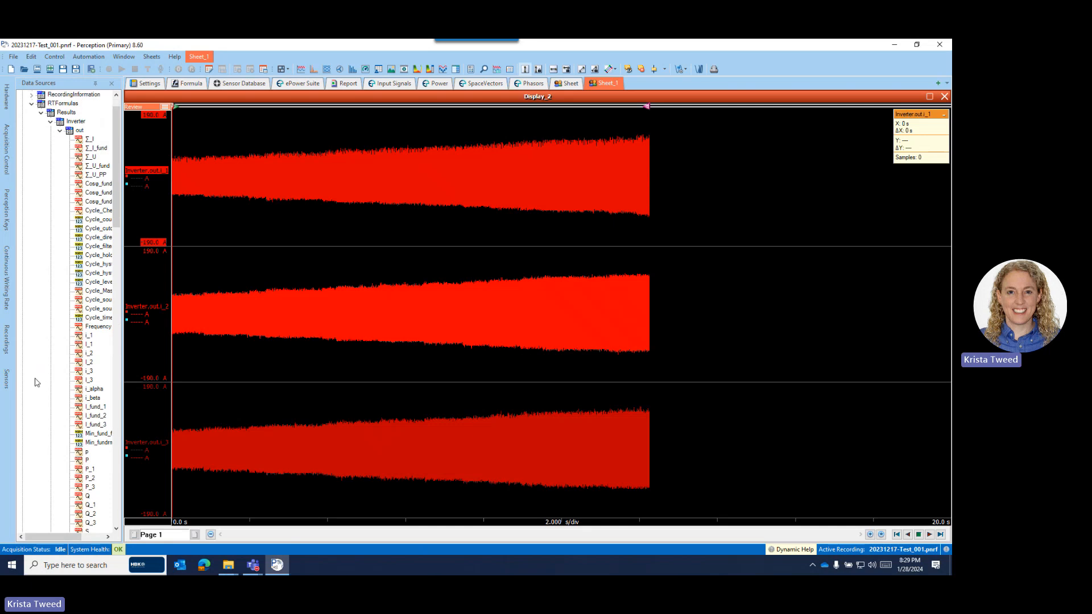
pyautogui.scroll(6, 35, 383)
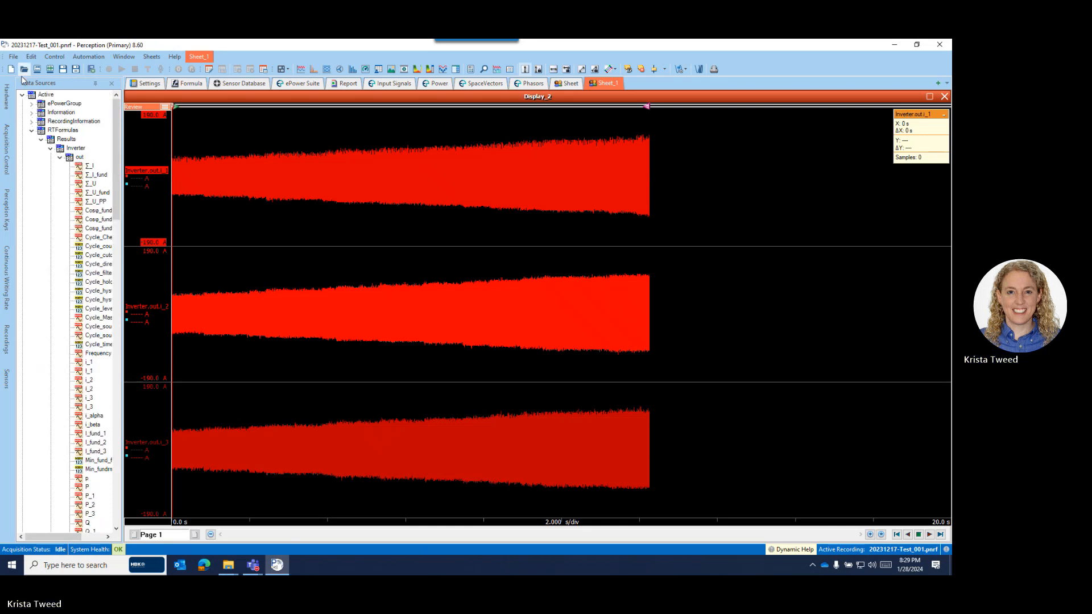
pyautogui.click(32, 130)
pyautogui.click(23, 95)
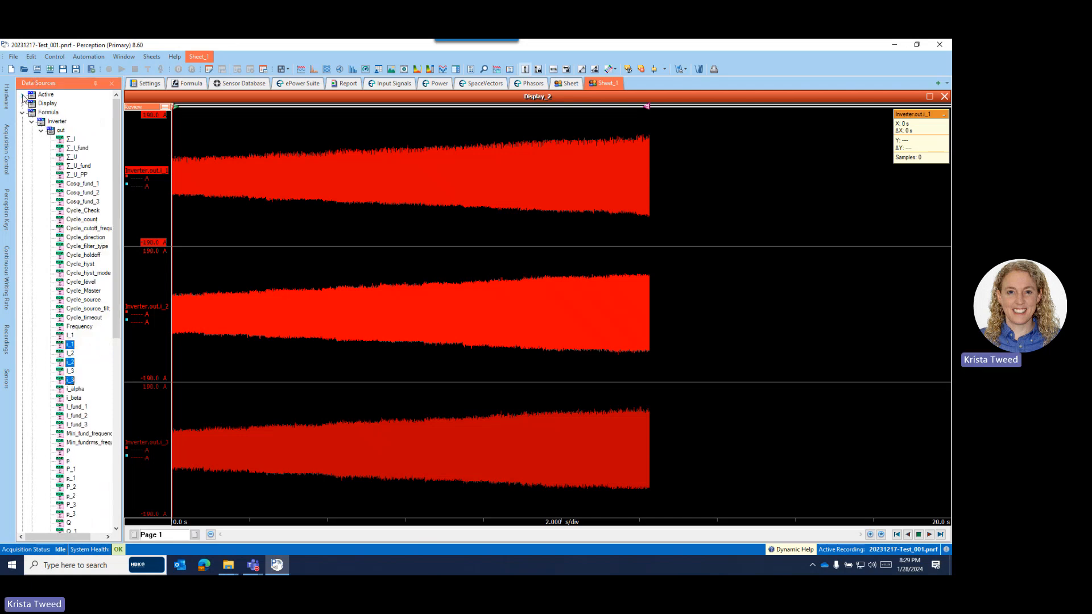
# Step: Overlay the formula voltages u_1, u_2 and u_3 on the panes of currents i_1, i_2 and i_3 respectively
pyautogui.click(7, 279)
pyautogui.scroll(-10, 96, 349)
pyautogui.scroll(-2, 96, 348)
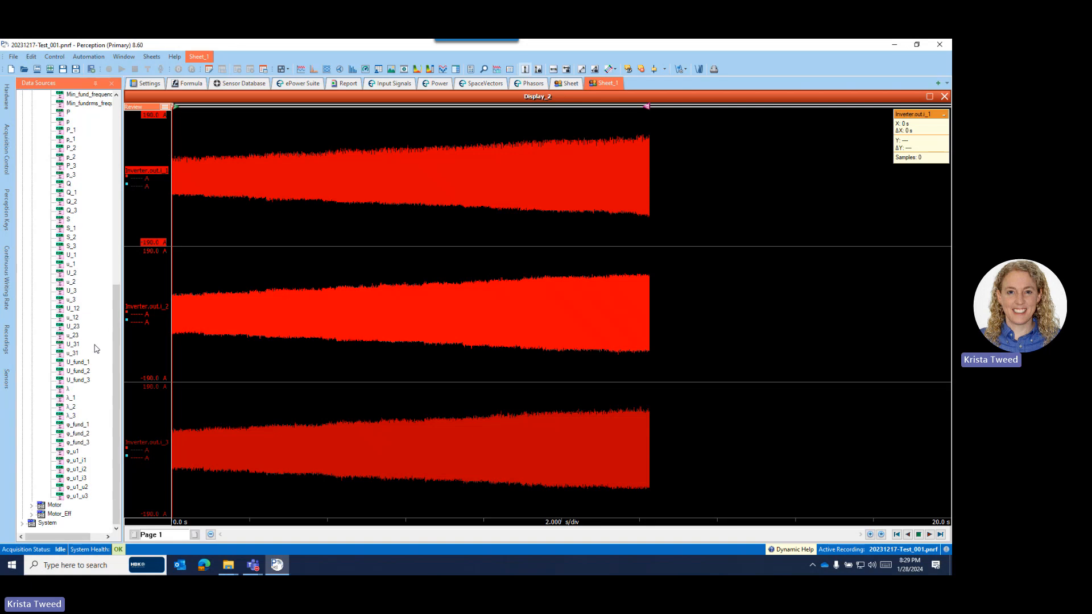
pyautogui.click(63, 265)
pyautogui.moveTo(62, 265)
pyautogui.mouseDown()
pyautogui.moveTo(114, 229)
pyautogui.moveTo(168, 212)
pyautogui.mouseUp()
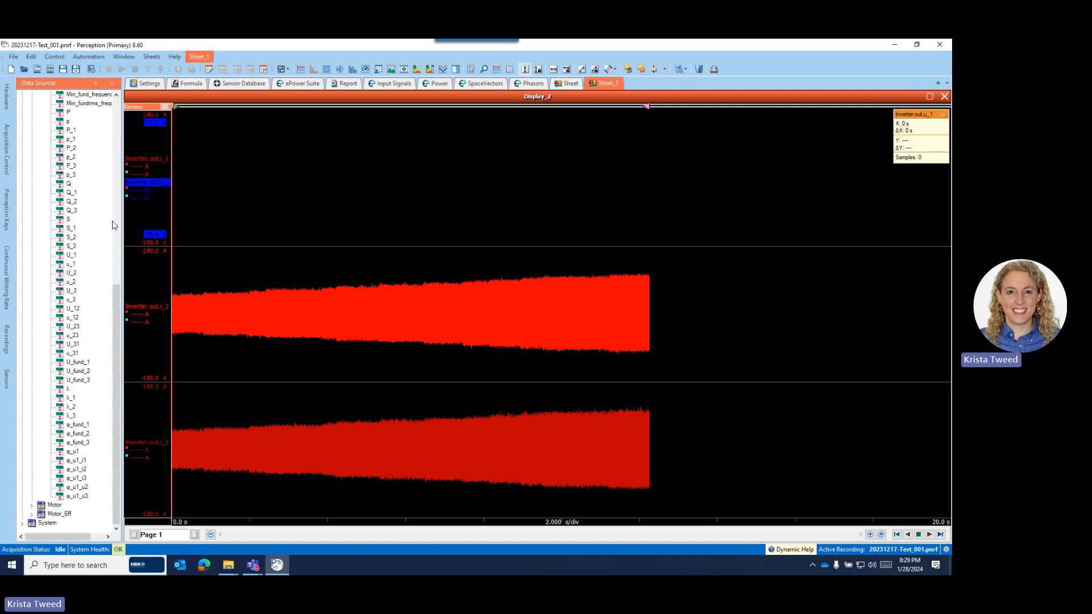
pyautogui.moveTo(63, 281); pyautogui.dragTo(151, 342)
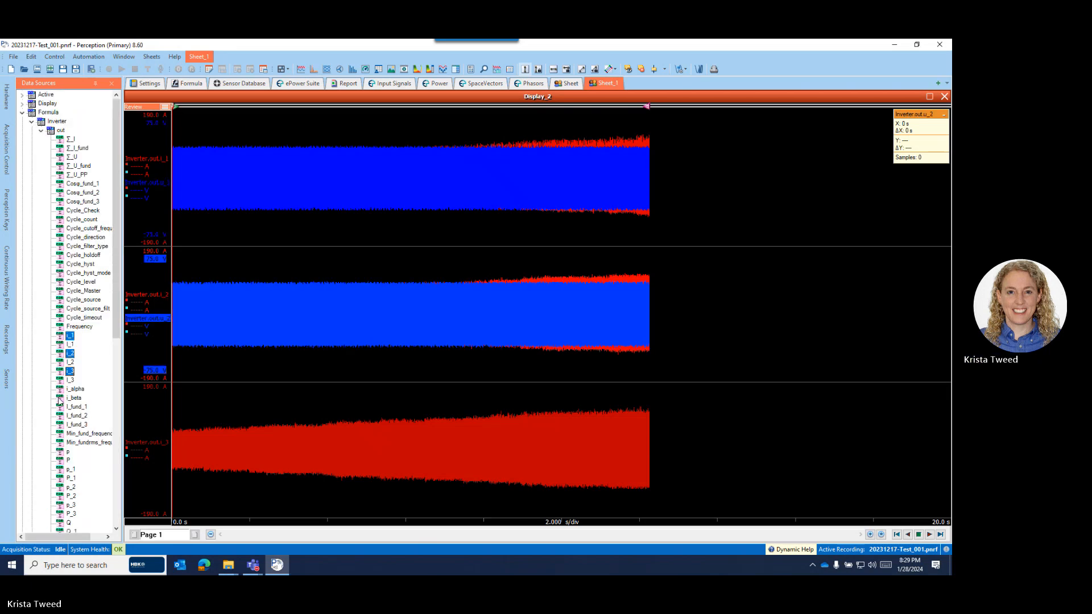
pyautogui.scroll(-7, 55, 396)
pyautogui.scroll(-6, 57, 400)
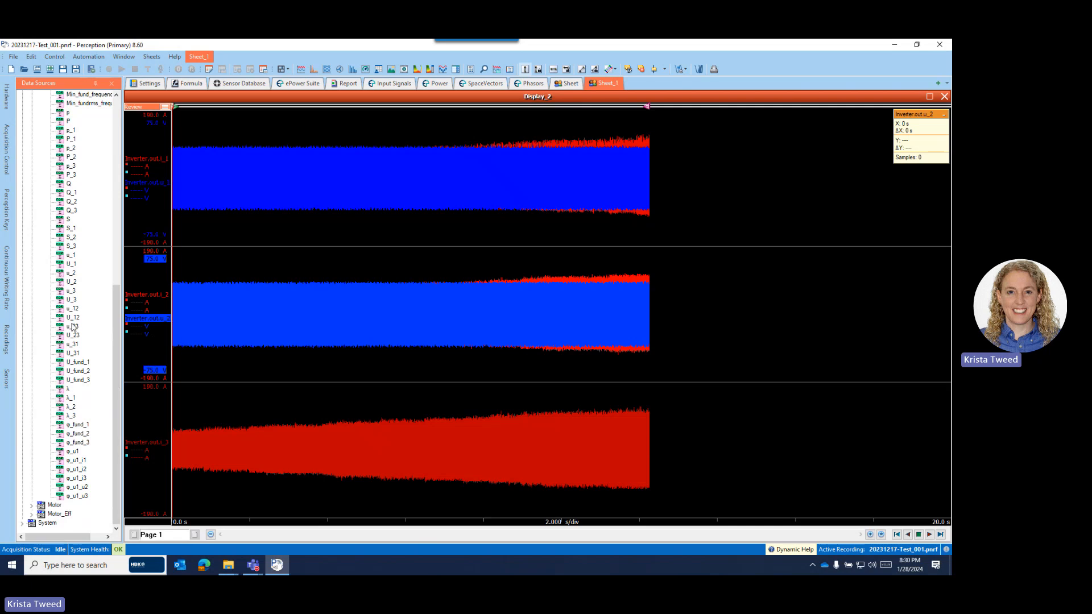
pyautogui.scroll(4, 61, 291)
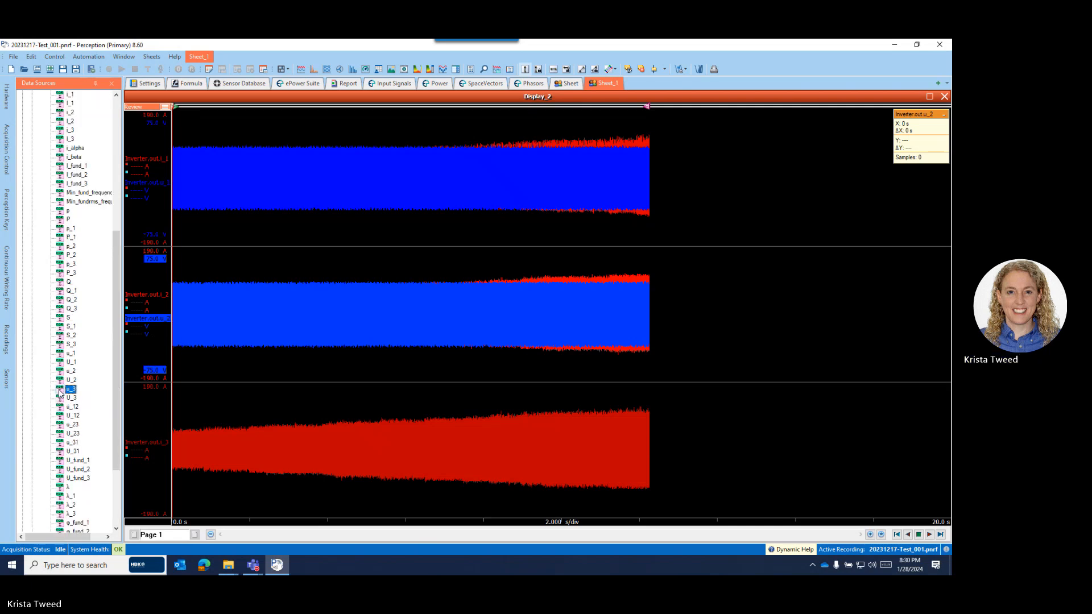
pyautogui.moveTo(63, 391)
pyautogui.mouseDown()
pyautogui.moveTo(130, 484)
pyautogui.moveTo(148, 478)
pyautogui.mouseUp()
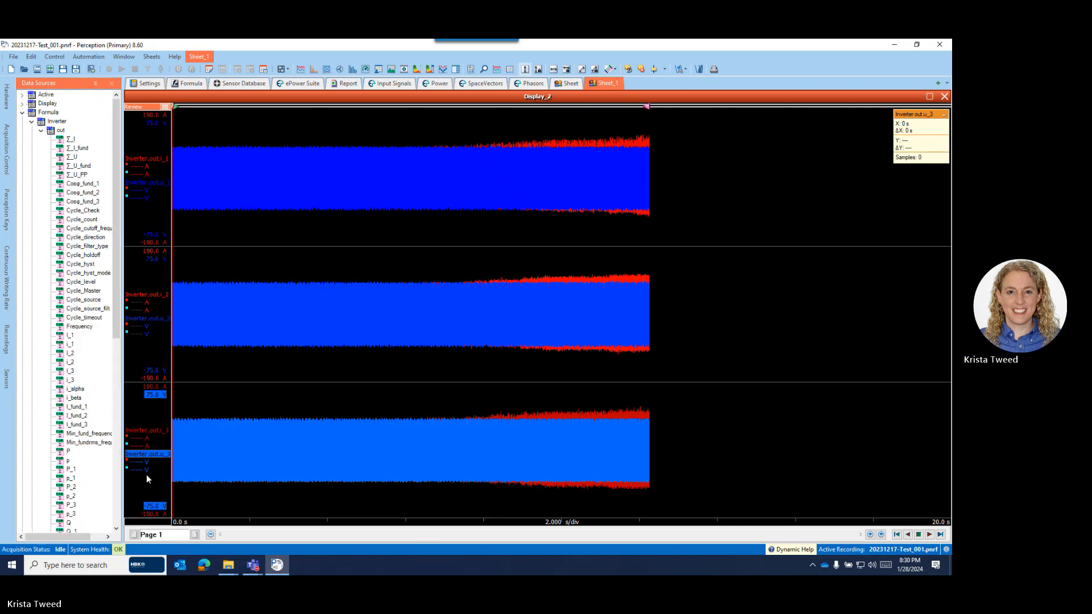
# Step: Bring the formula currents i_1, i_2 and i_3 in front of the voltages in the new display
pyautogui.click(166, 301)
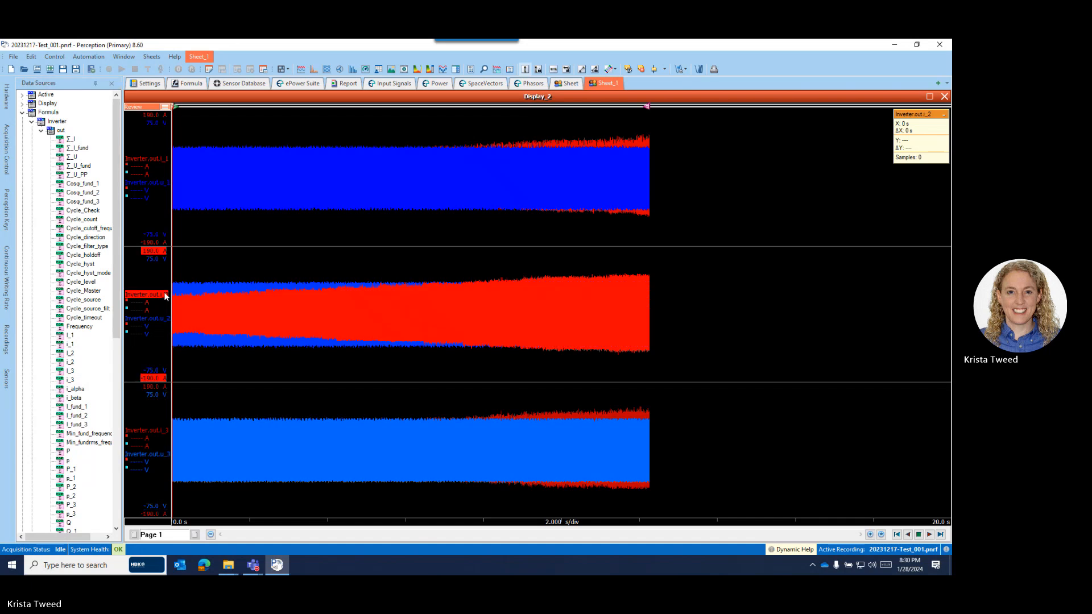
pyautogui.click(159, 427)
pyautogui.click(146, 161)
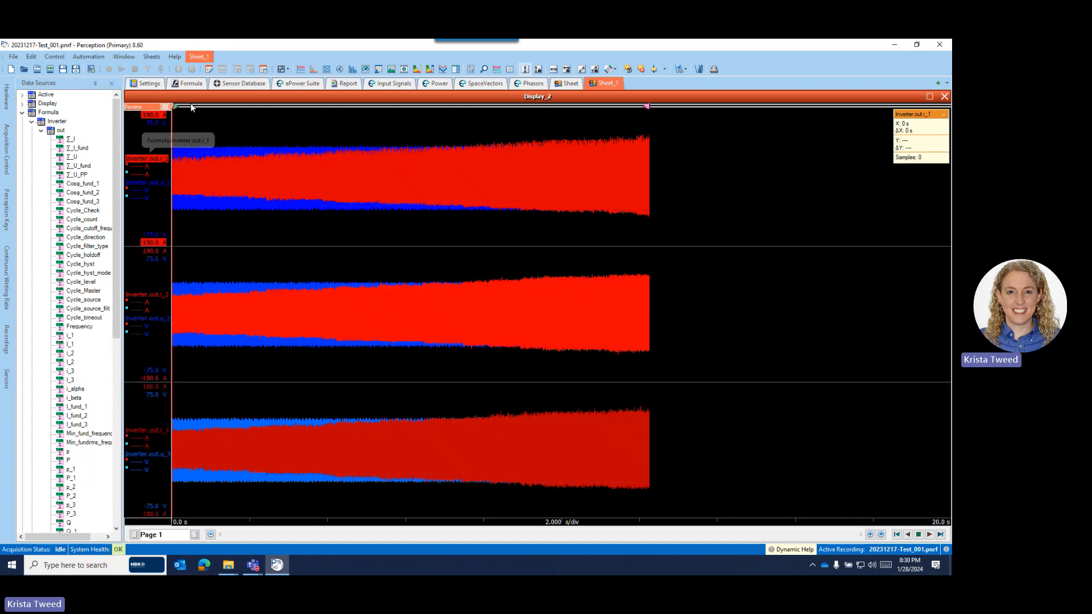
# Step: Move the cursor to about 4.55 s and expand the time scale around it to 20 ms/div
pyautogui.moveTo(173, 104); pyautogui.dragTo(349, 105)
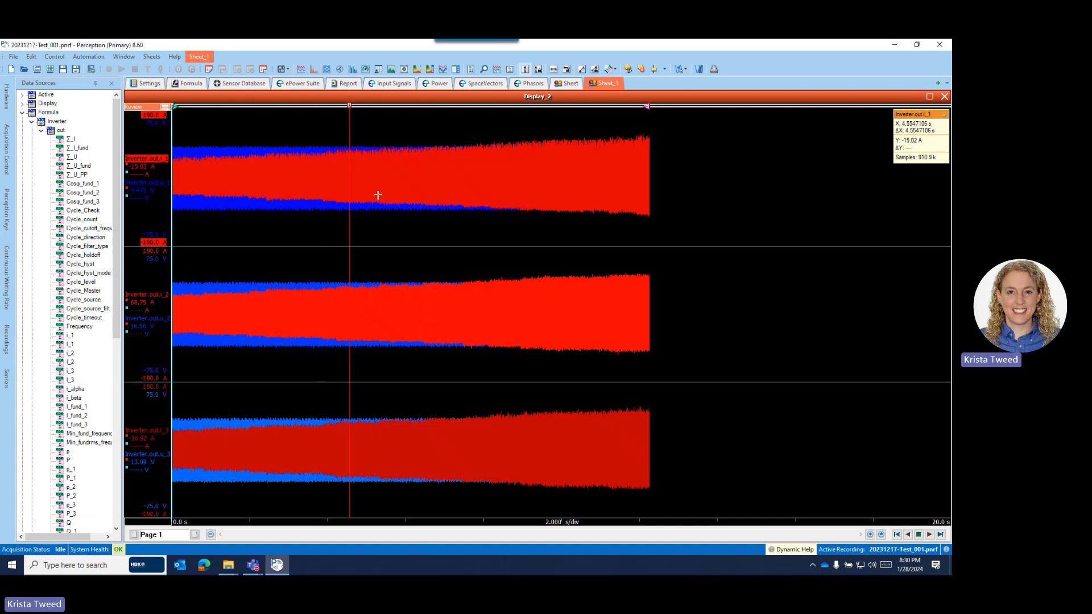
pyautogui.click(870, 535)
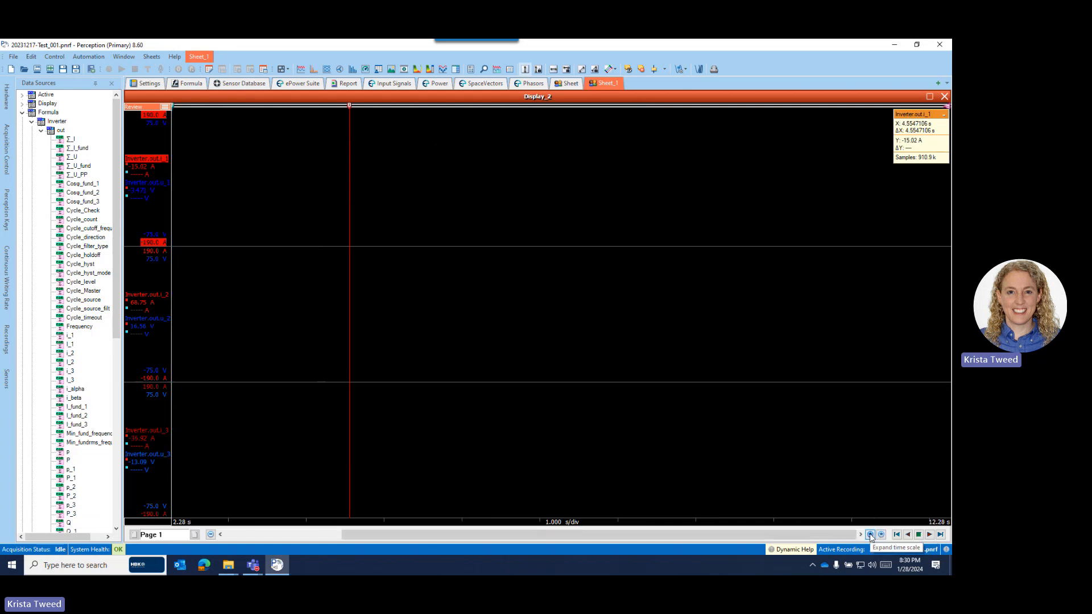
pyautogui.click(871, 535)
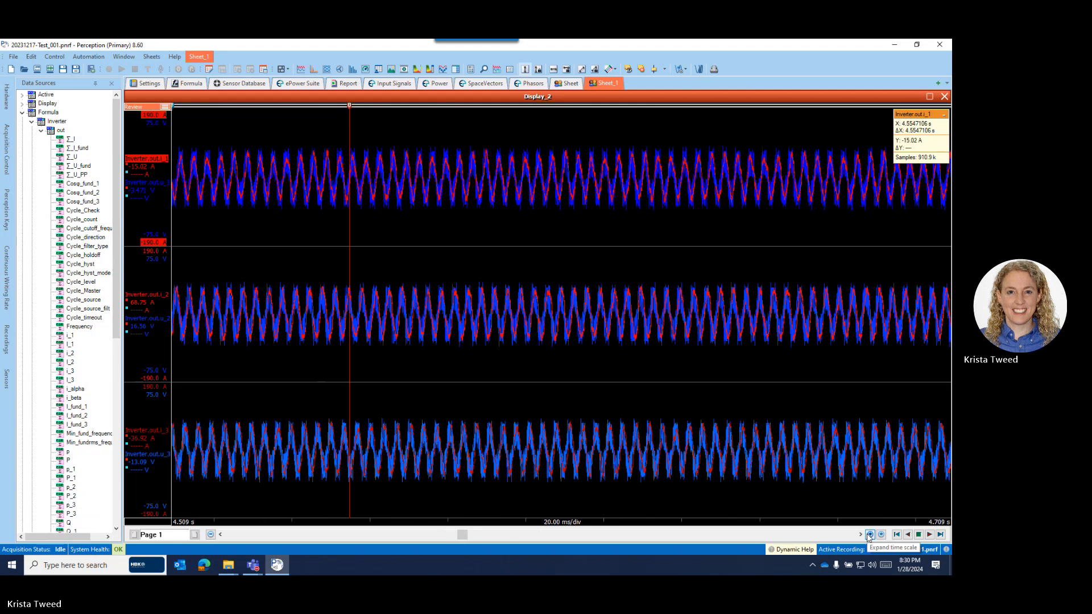
# Step: Expand the time scale to 10 ms/div and add the formula powers P_1, P_2 and P_3 together in a new pane below the waveforms
pyautogui.click(870, 535)
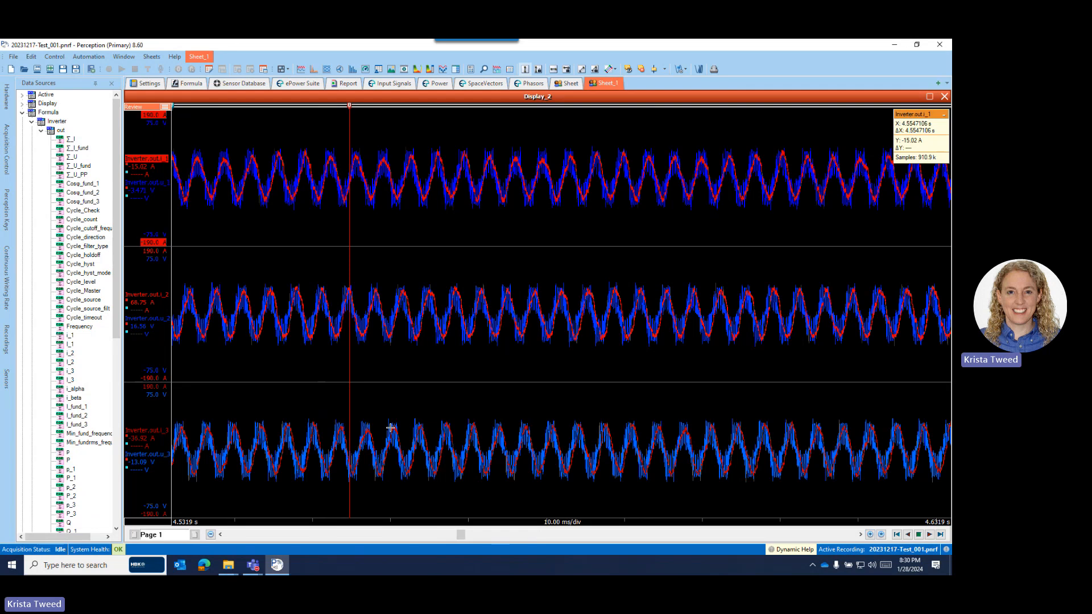
pyautogui.scroll(-2, 60, 454)
pyautogui.scroll(-2, 60, 454)
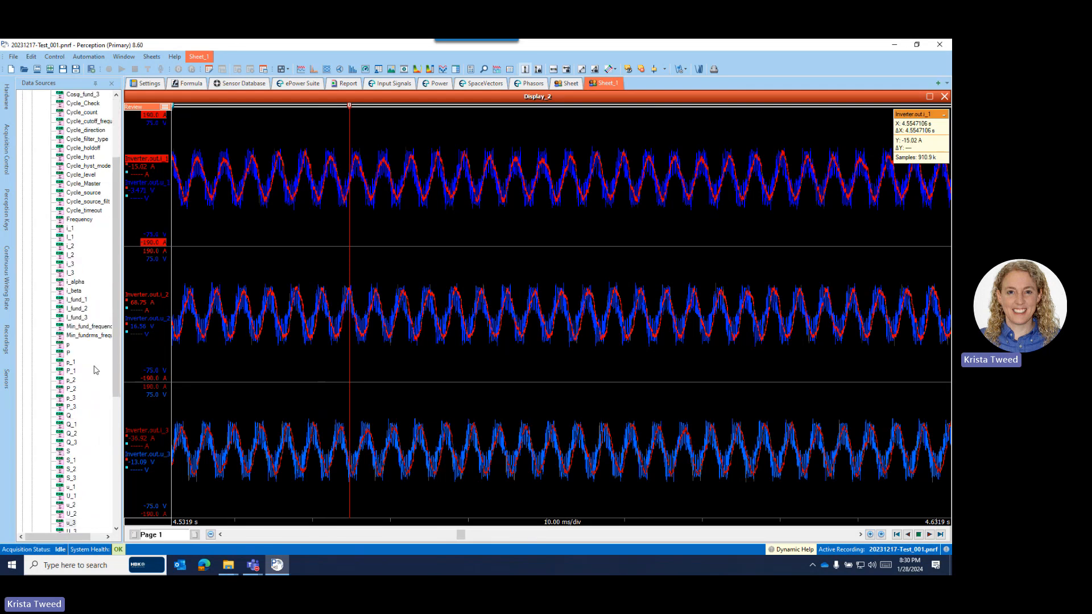
pyautogui.click(60, 373)
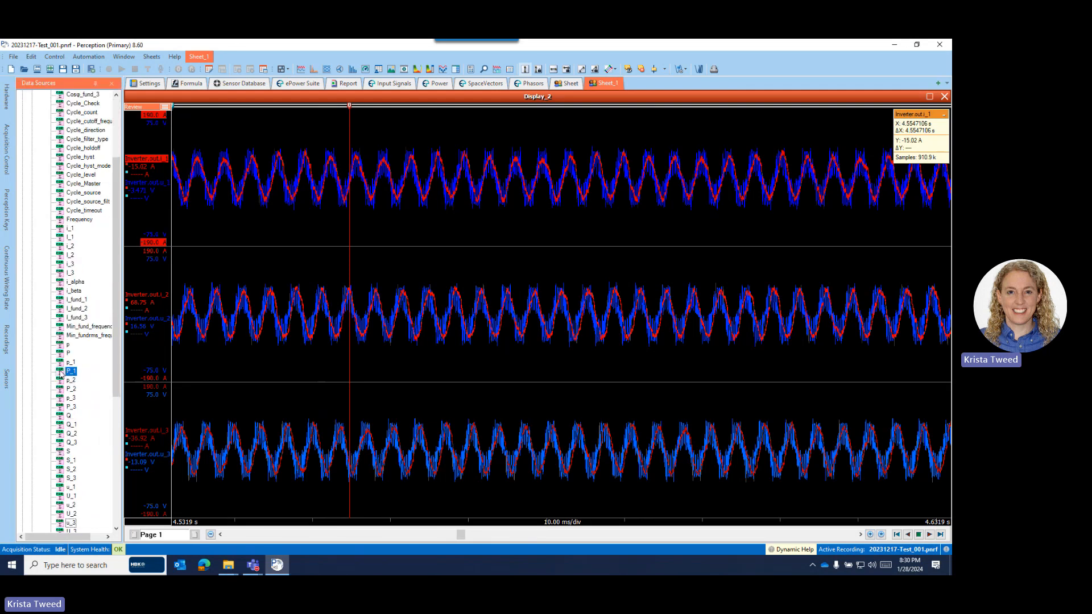
pyautogui.moveTo(60, 373); pyautogui.dragTo(161, 523)
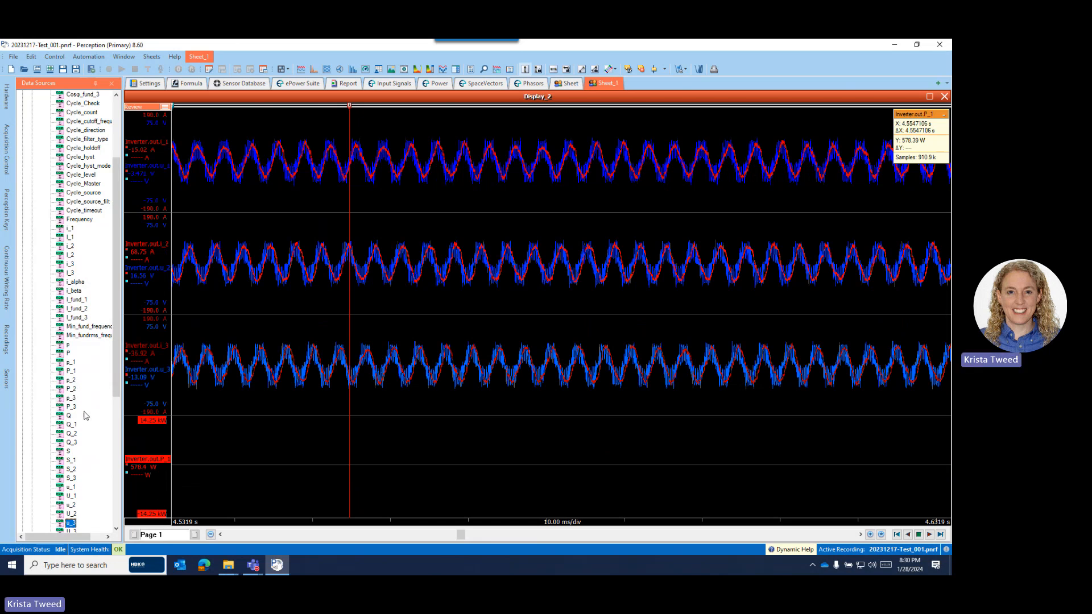
pyautogui.click(74, 392)
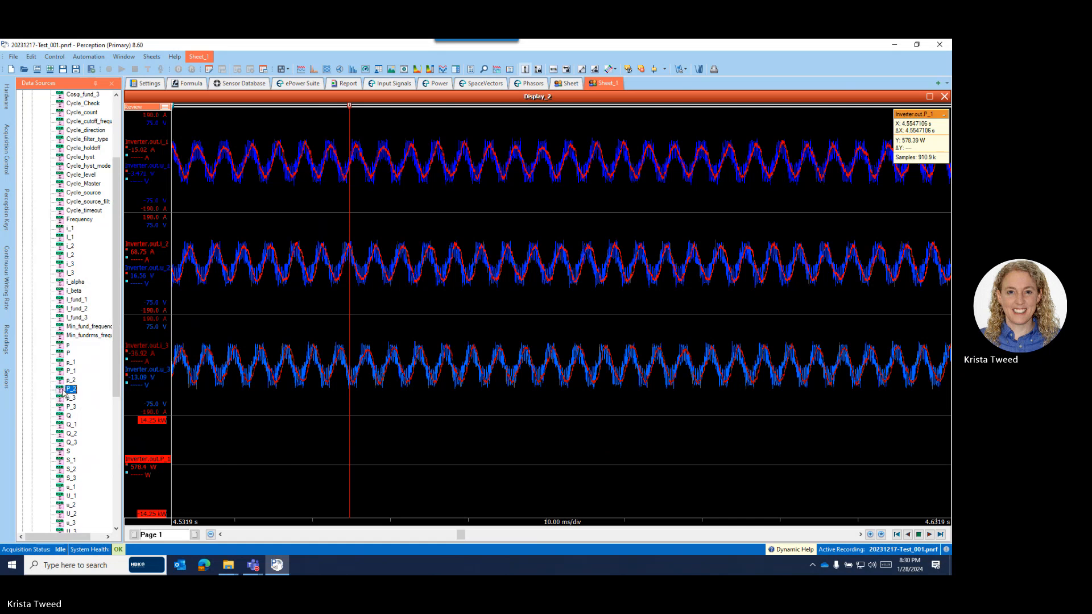
pyautogui.moveTo(62, 392); pyautogui.dragTo(156, 484)
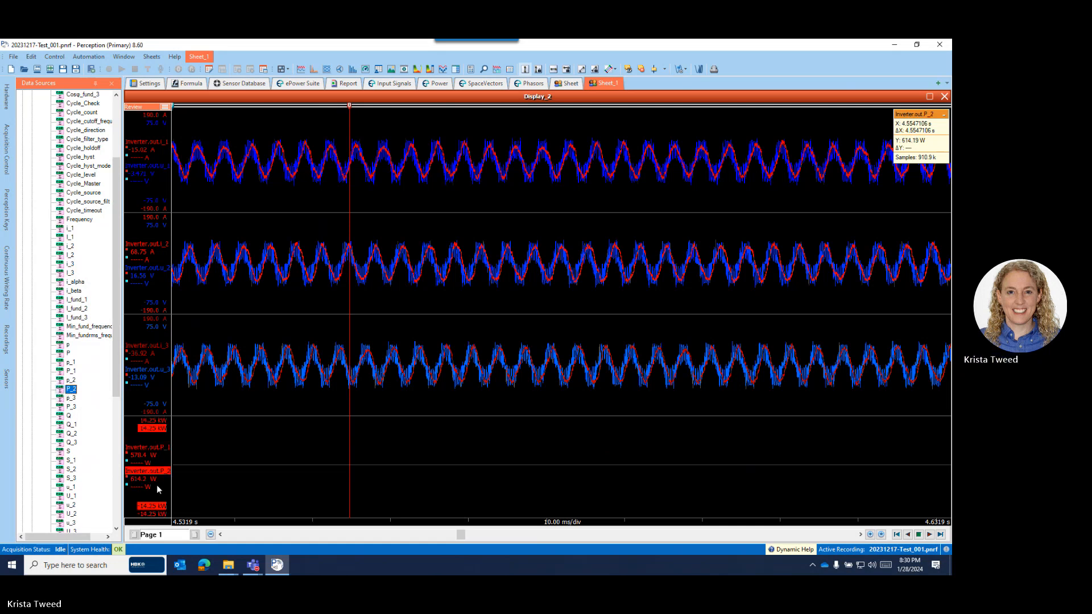
pyautogui.click(71, 408)
pyautogui.moveTo(66, 410); pyautogui.dragTo(155, 490)
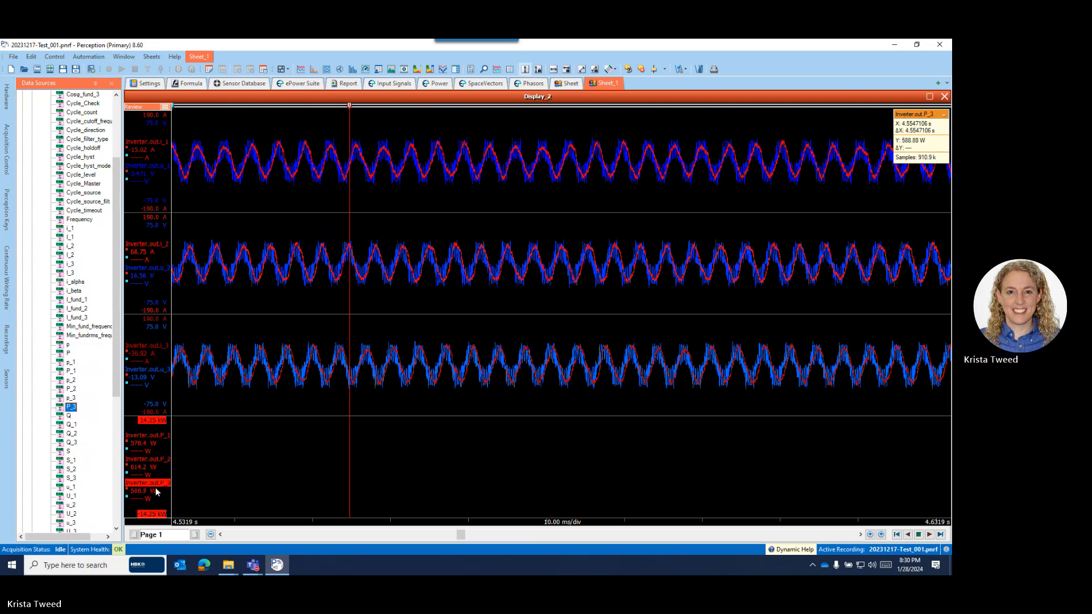
# Step: Show the entire recording at 2 s/div and auto-scale all traces on the current page
pyautogui.rightClick(149, 437)
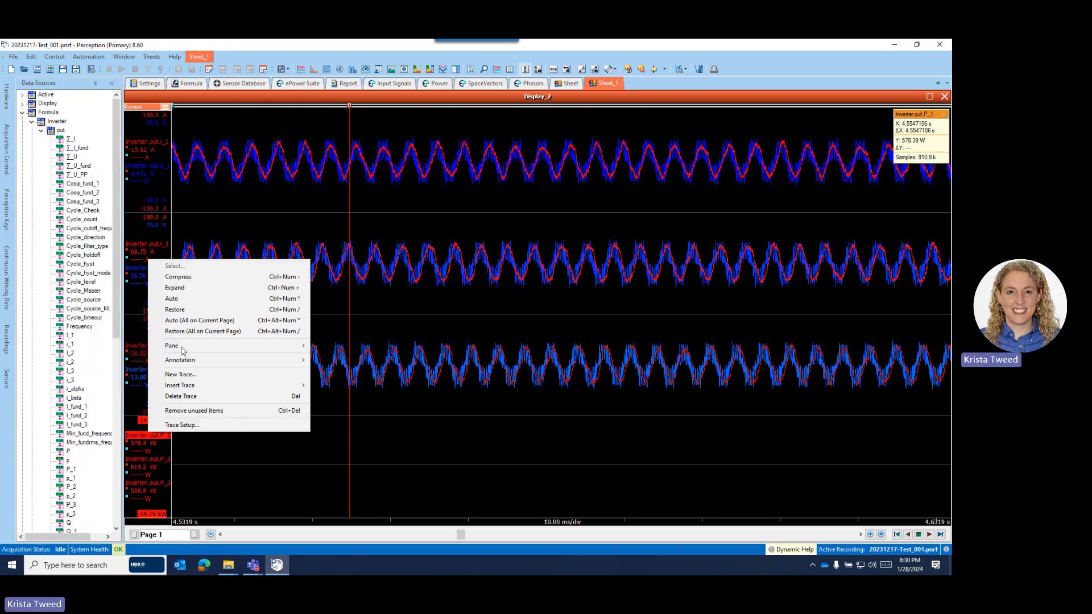
pyautogui.click(185, 322)
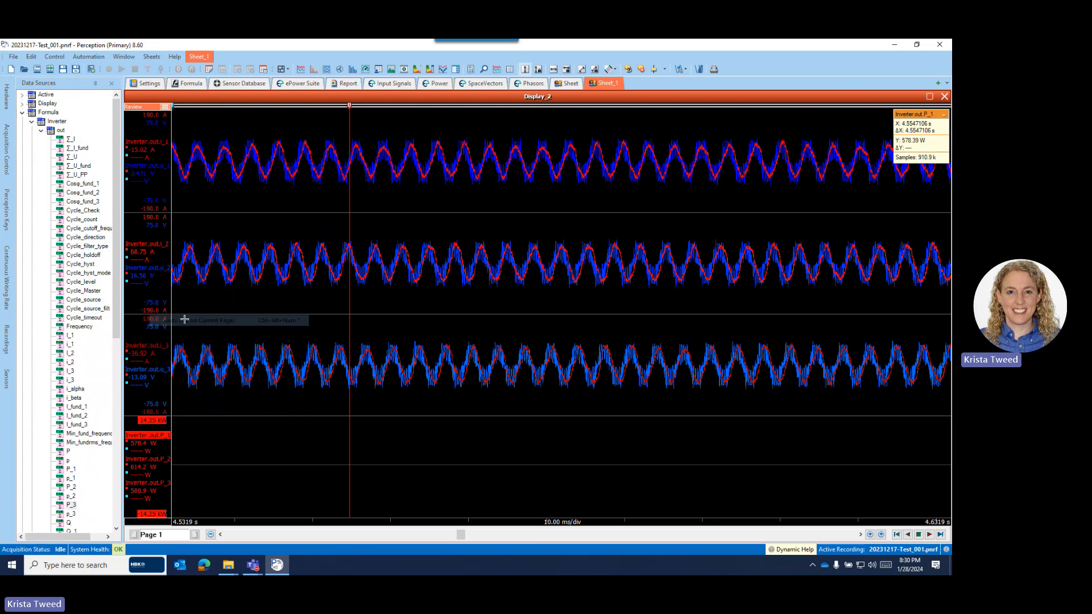
pyautogui.click(879, 535)
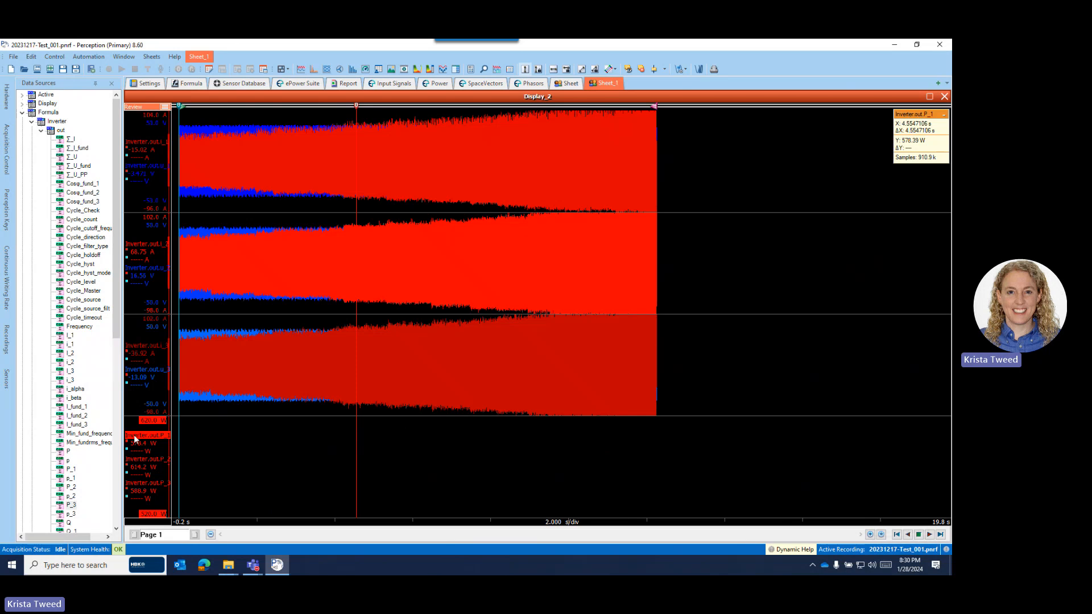
pyautogui.rightClick(147, 437)
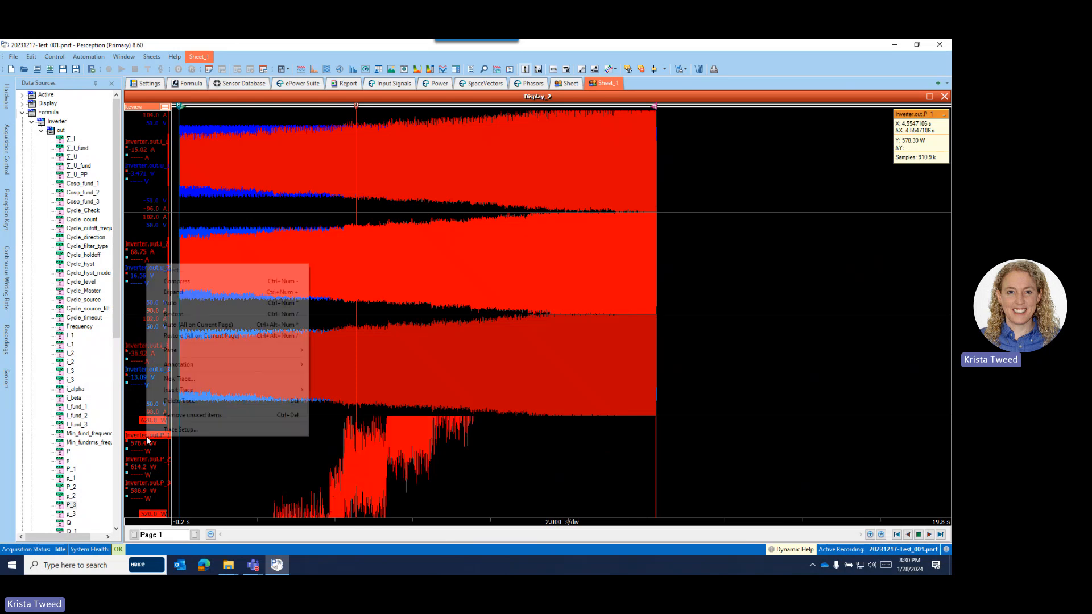
pyautogui.click(183, 325)
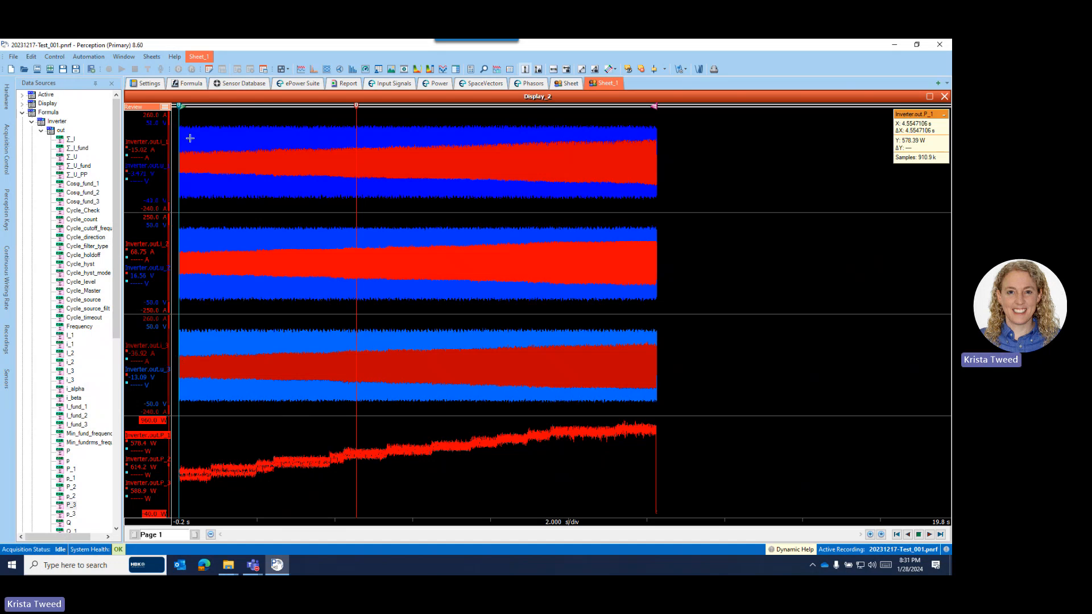
# Step: Place a measurement cursor at about 3.93 s and widen the trace annotation area of the display
pyautogui.moveTo(178, 106); pyautogui.dragTo(331, 106)
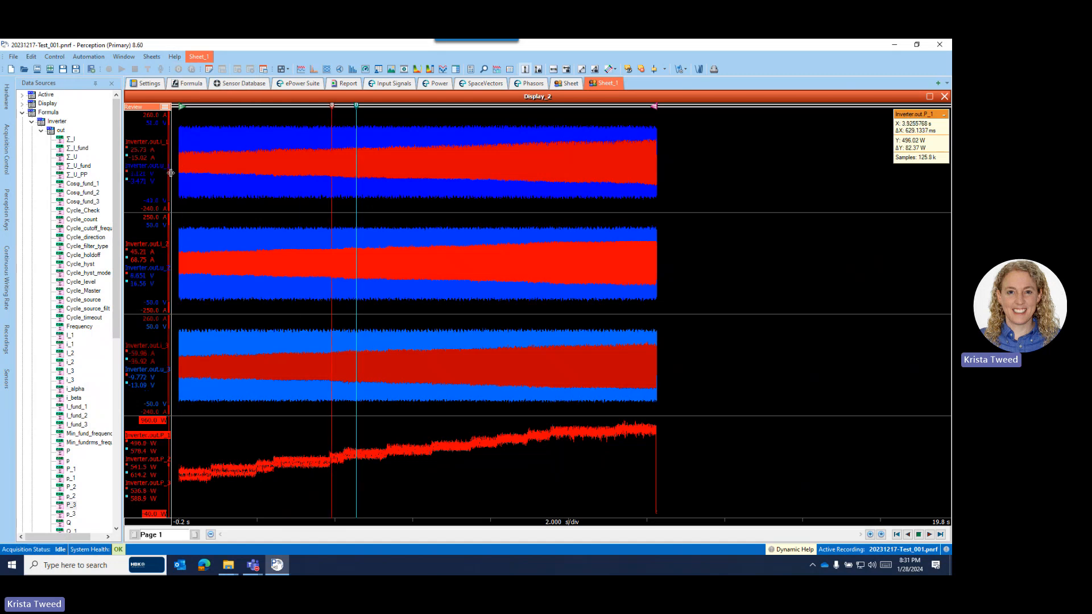
pyautogui.moveTo(171, 172); pyautogui.dragTo(217, 183)
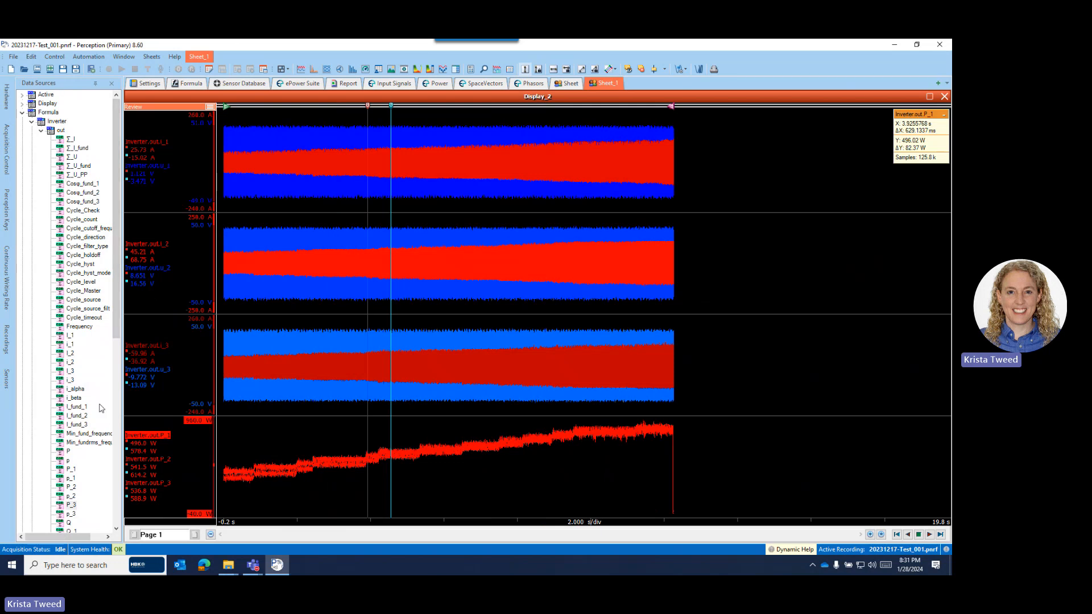
# Step: Add the total formula power P in its own pane below the phase powers and auto-scale its trace
pyautogui.scroll(-2, 104, 400)
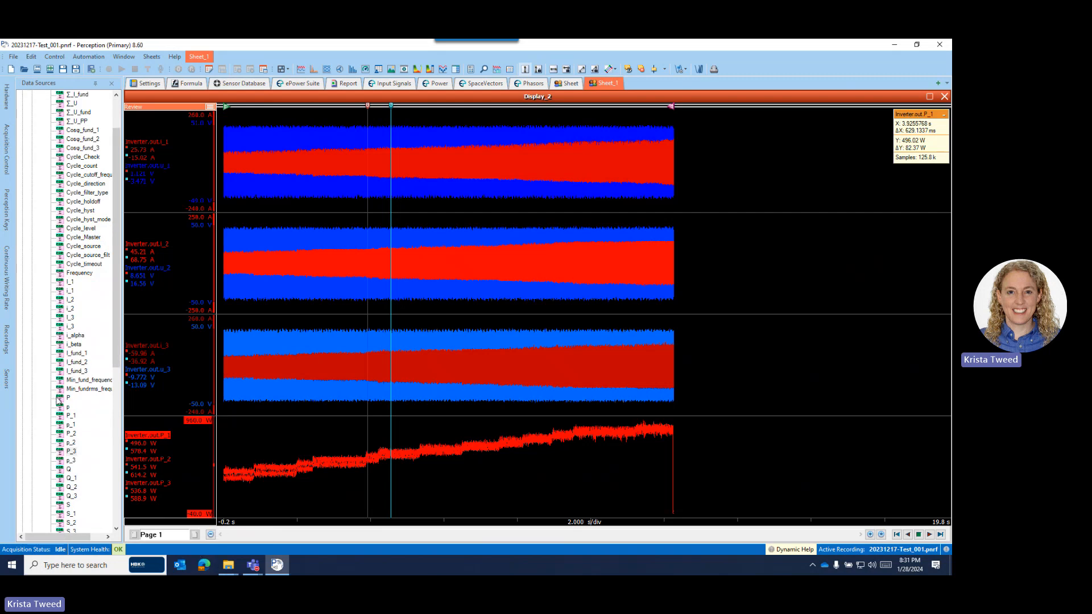
pyautogui.moveTo(59, 400); pyautogui.dragTo(169, 522)
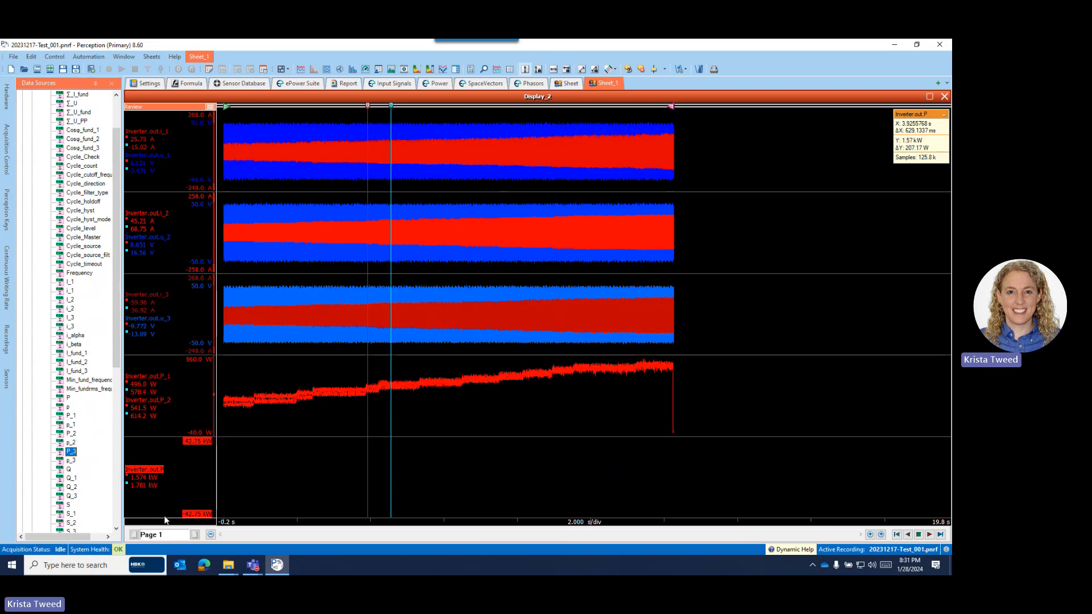
pyautogui.rightClick(156, 474)
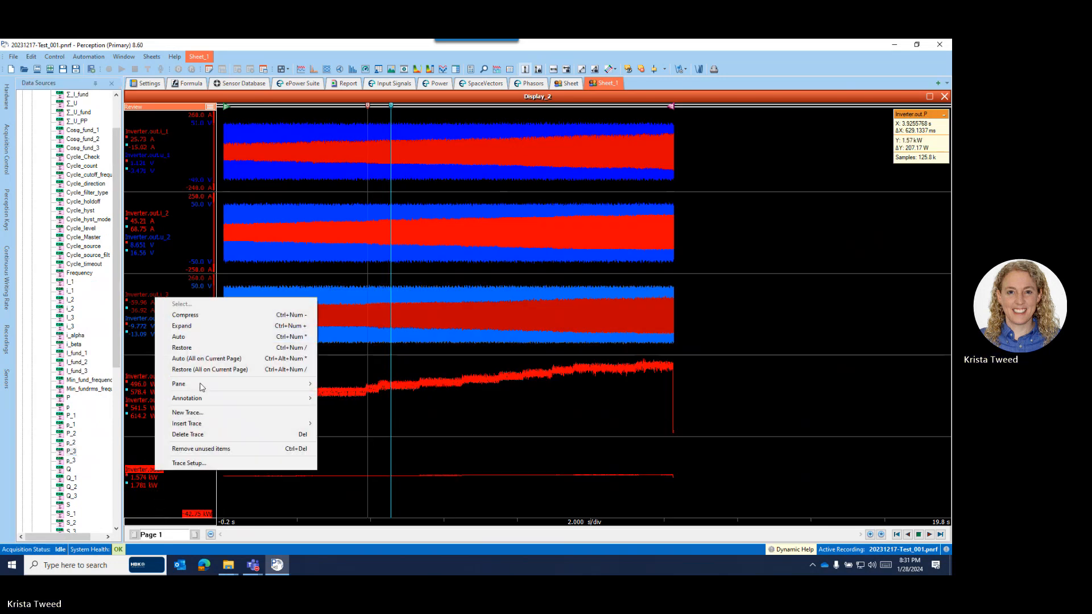
pyautogui.click(194, 339)
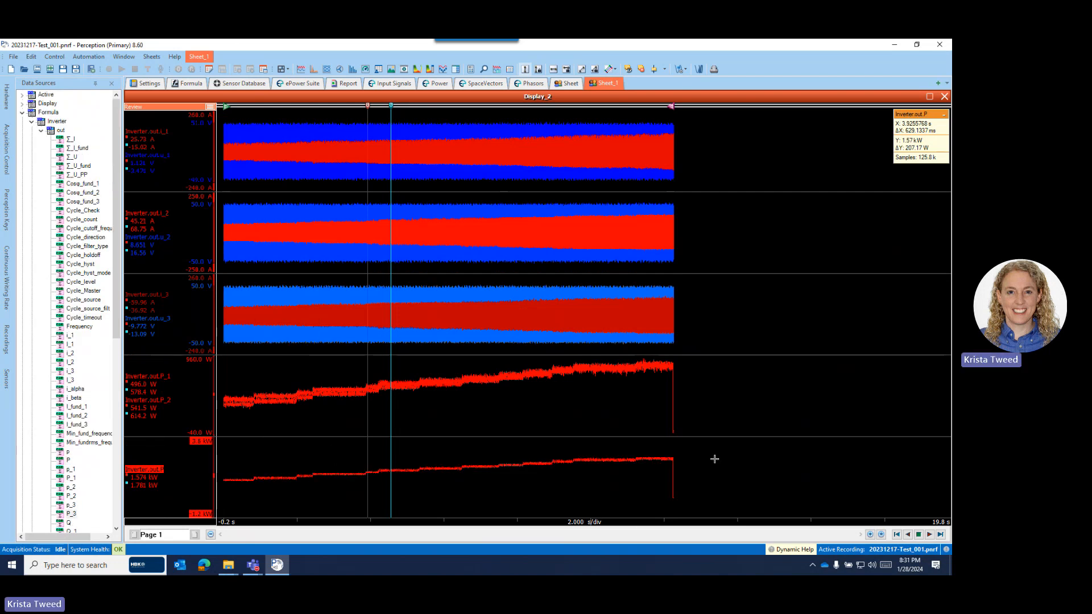